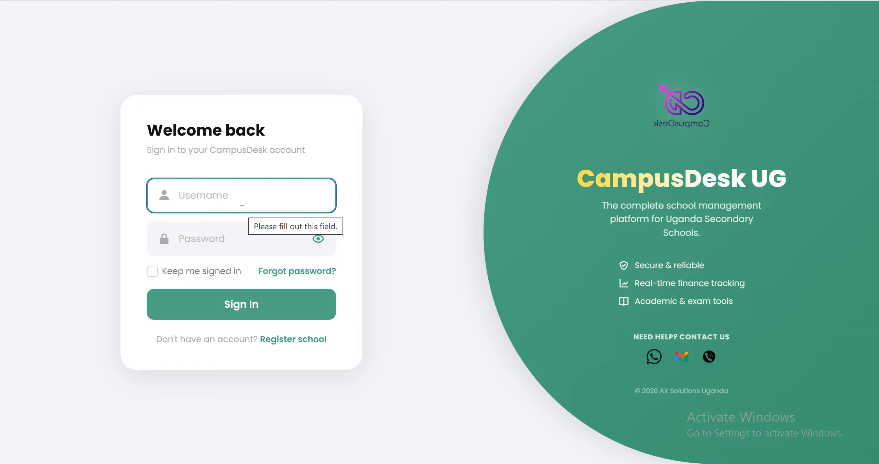
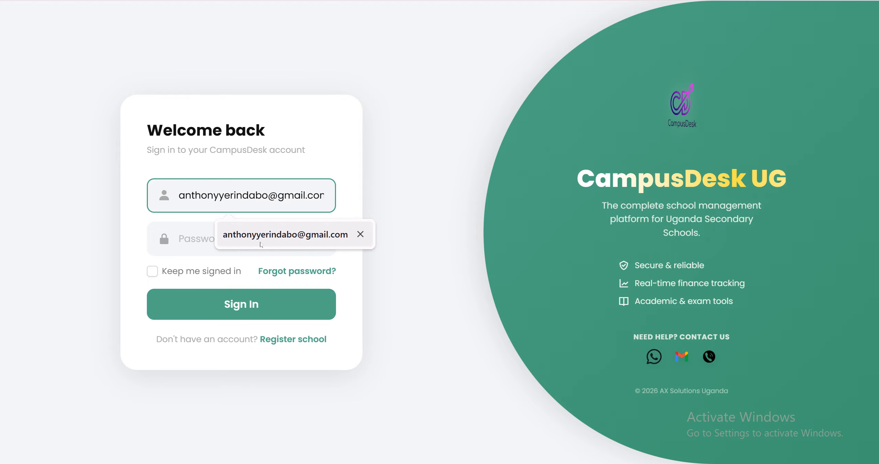
Step: Sign in to the school account with the administrator's e-mail as username and the account password
{"action": "left_click", "coordinate": [237, 237]}
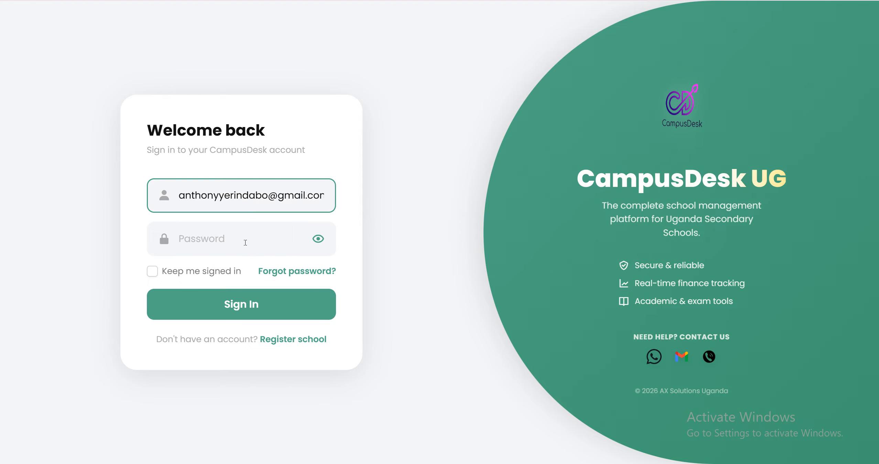
{"action": "left_click", "coordinate": [236, 243]}
{"action": "type", "text": "••••"}
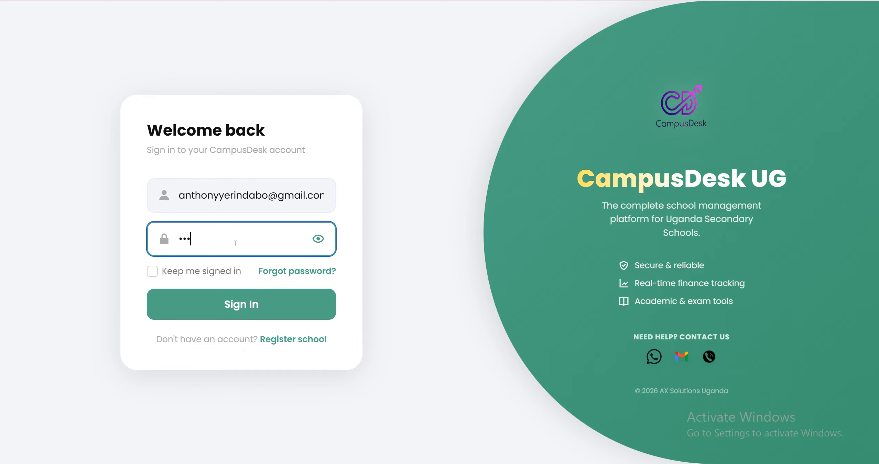
{"action": "type", "text": "••••••"}
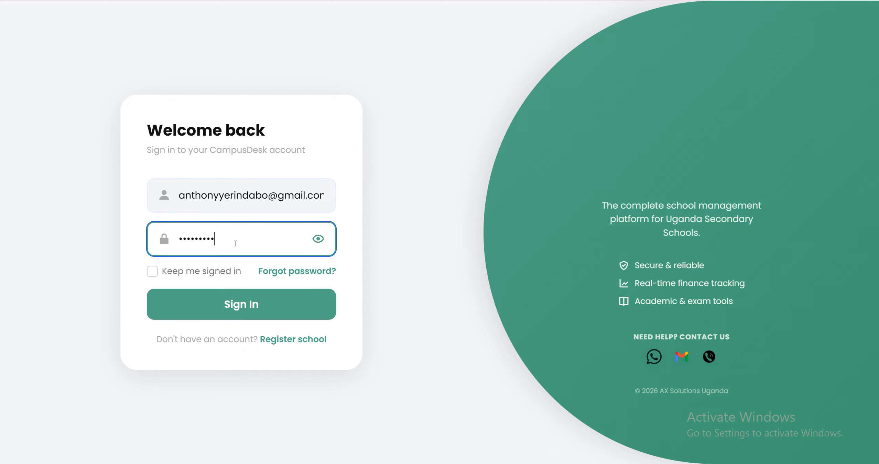
{"action": "type", "text": "•"}
{"action": "key", "text": "Return"}
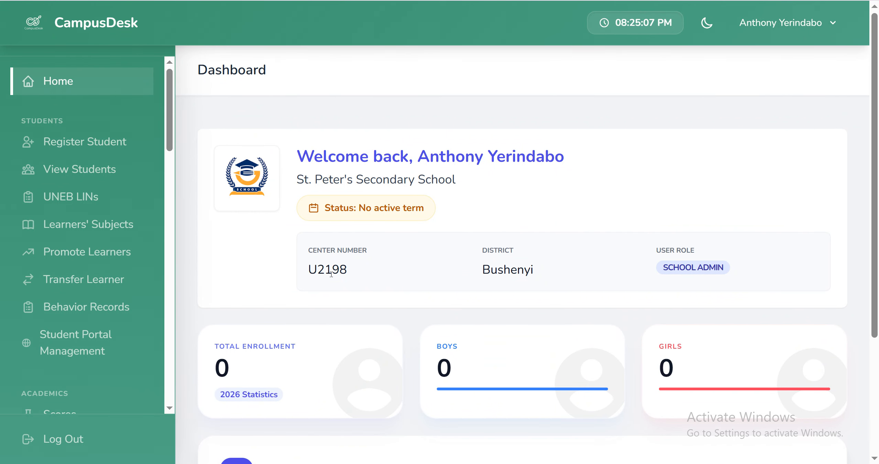
Step: Look over the dashboard and browse the navigation sections from Students through Staff and Communication to Management
{"action": "scroll", "coordinate": [331, 272], "scroll_direction": "down", "scroll_amount": 4}
{"action": "scroll", "coordinate": [331, 272], "scroll_direction": "up", "scroll_amount": 4}
{"action": "scroll", "coordinate": [331, 262], "scroll_direction": "down", "scroll_amount": 4}
{"action": "scroll", "coordinate": [331, 254], "scroll_direction": "up", "scroll_amount": 4}
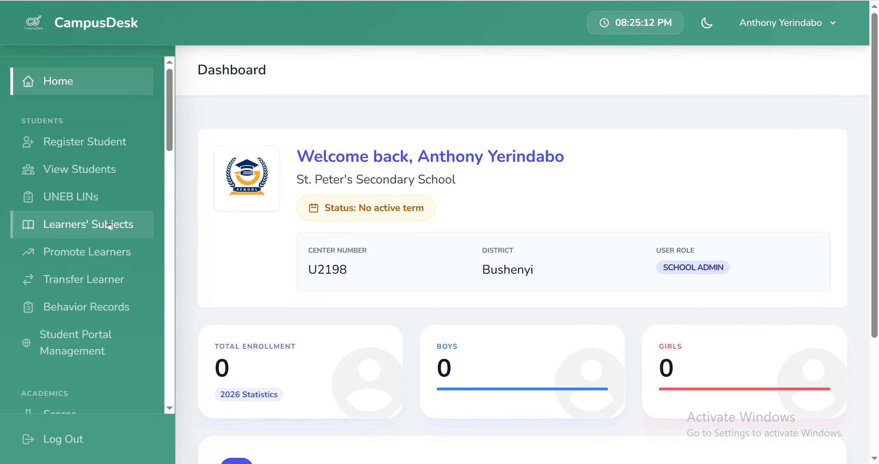
{"action": "scroll", "coordinate": [100, 210], "scroll_direction": "down", "scroll_amount": 15}
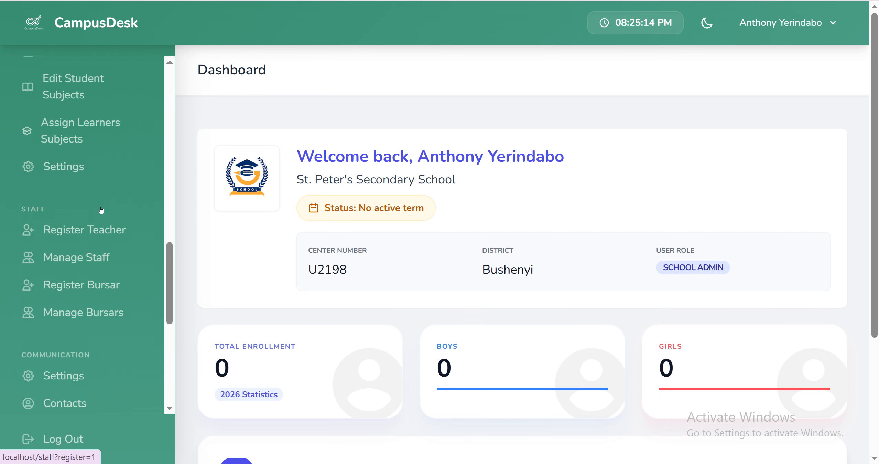
{"action": "scroll", "coordinate": [101, 210], "scroll_direction": "up", "scroll_amount": 15}
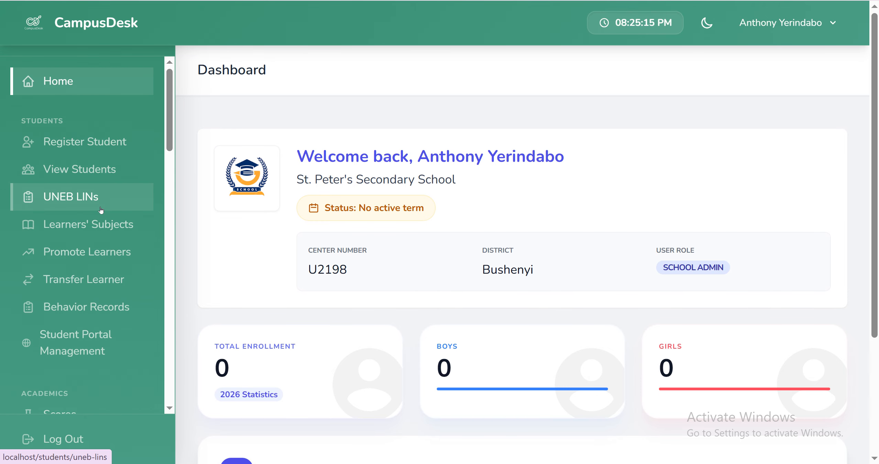
{"action": "scroll", "coordinate": [100, 210], "scroll_direction": "down", "scroll_amount": 15}
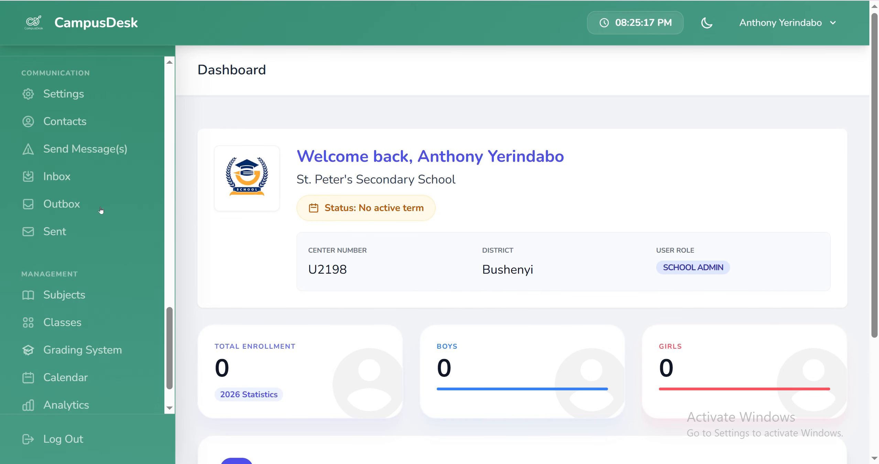
{"action": "scroll", "coordinate": [101, 210], "scroll_direction": "down", "scroll_amount": 2}
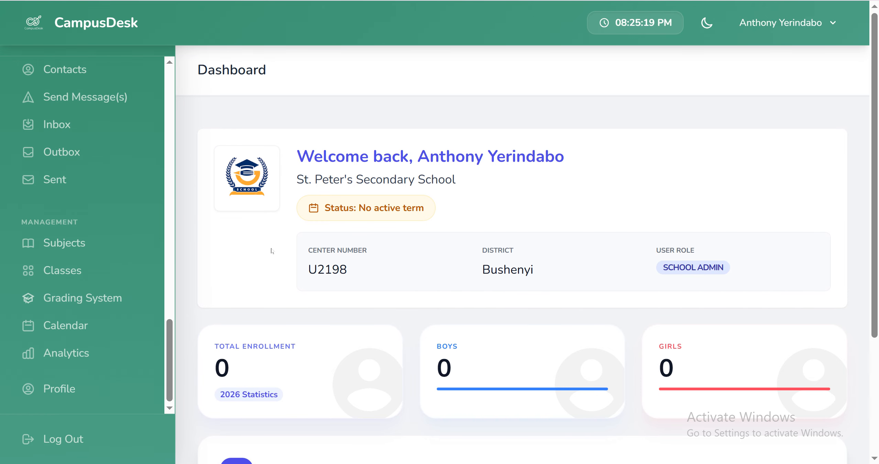
{"action": "scroll", "coordinate": [27, 237], "scroll_direction": "up", "scroll_amount": 5}
{"action": "scroll", "coordinate": [27, 238], "scroll_direction": "down", "scroll_amount": 4}
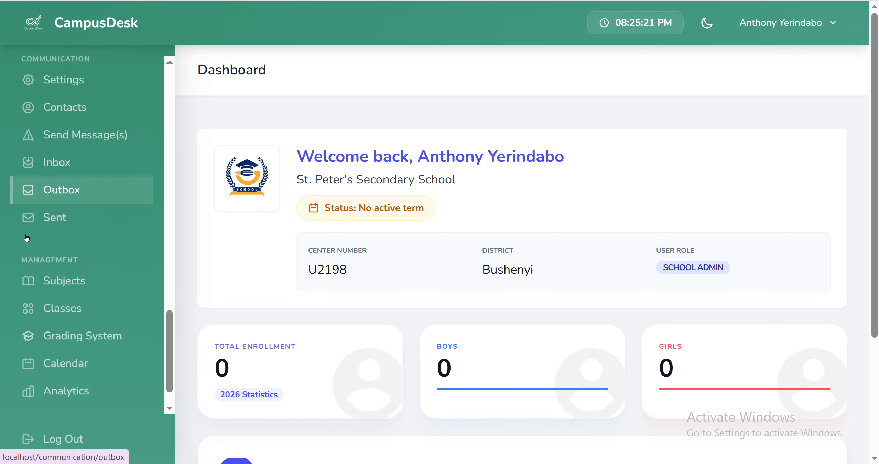
{"action": "scroll", "coordinate": [27, 237], "scroll_direction": "down", "scroll_amount": 1}
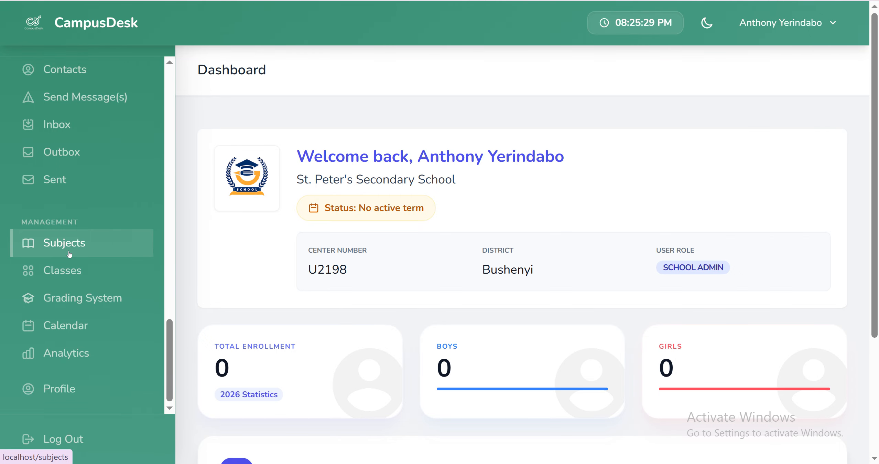
{"action": "scroll", "coordinate": [86, 233], "scroll_direction": "up", "scroll_amount": 5}
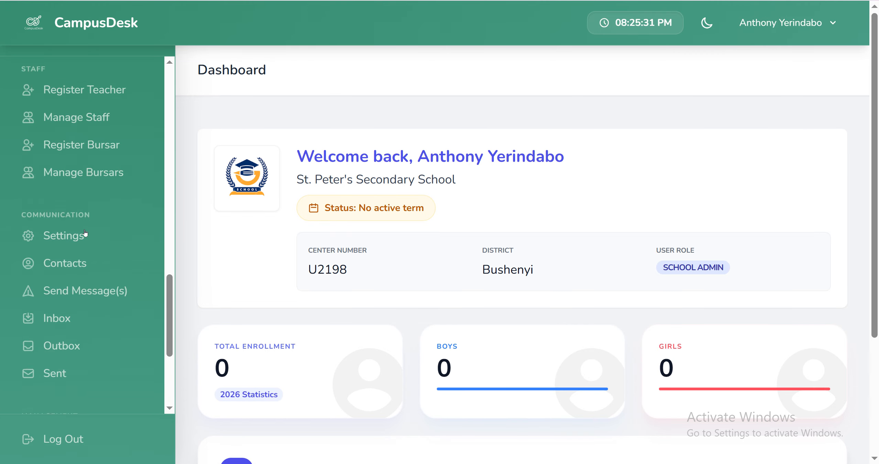
{"action": "scroll", "coordinate": [76, 261], "scroll_direction": "up", "scroll_amount": 4}
{"action": "scroll", "coordinate": [75, 289], "scroll_direction": "down", "scroll_amount": 10}
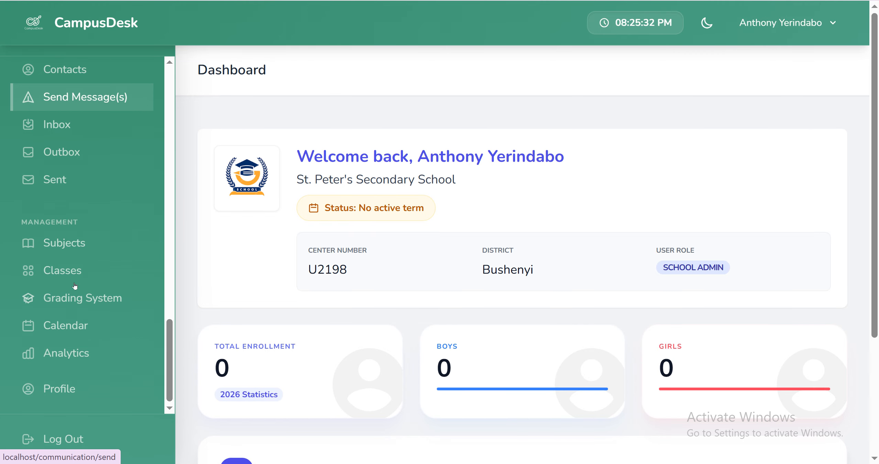
Step: Open the school calendar and choose Term II as the term whose dates are defined
{"action": "left_click", "coordinate": [80, 332]}
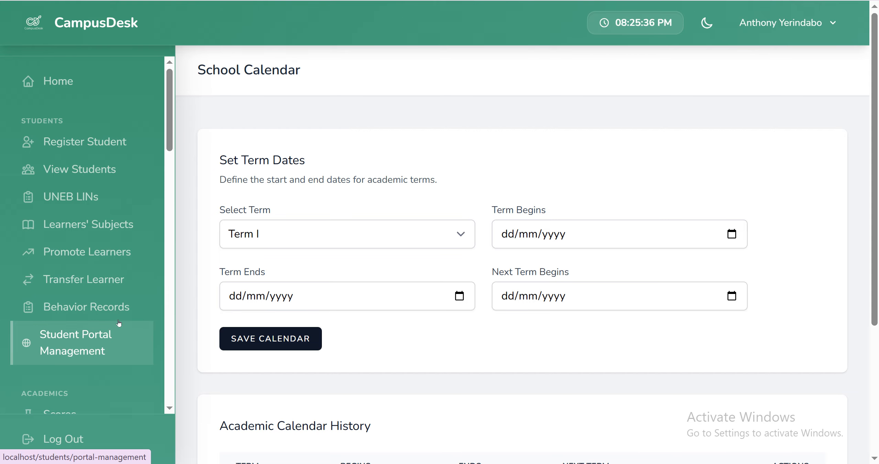
{"action": "left_click", "coordinate": [277, 233]}
{"action": "left_click", "coordinate": [281, 233]}
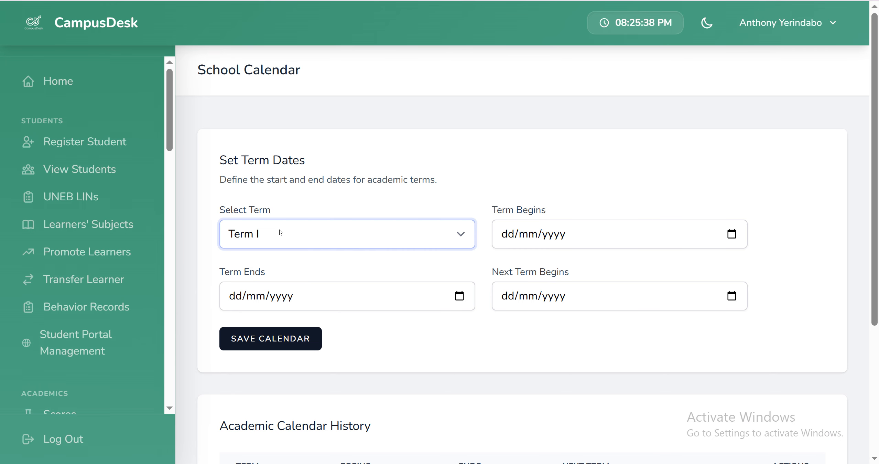
{"action": "left_click", "coordinate": [506, 232]}
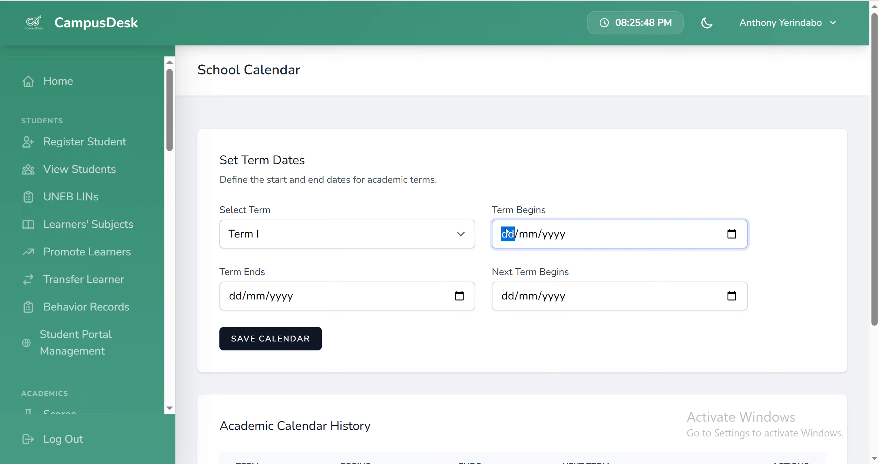
{"action": "left_click", "coordinate": [262, 241]}
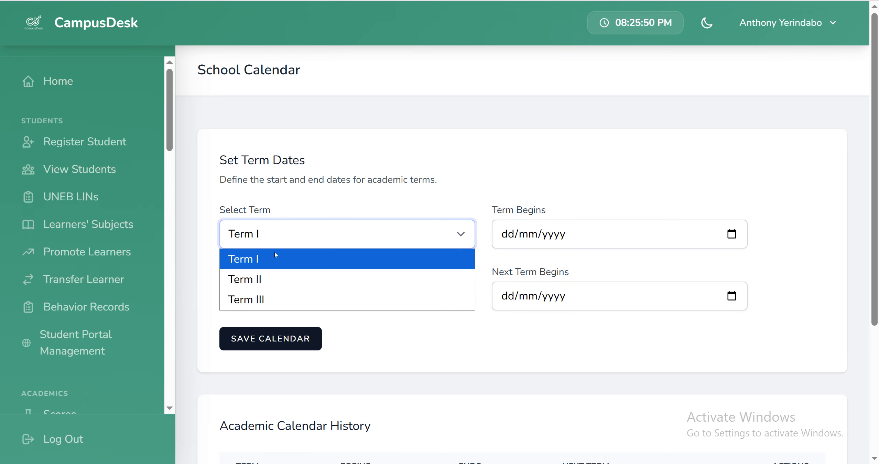
{"action": "left_click", "coordinate": [263, 277]}
Step: Set the start date of Term II to 24/05/2026
{"action": "left_click", "coordinate": [512, 237]}
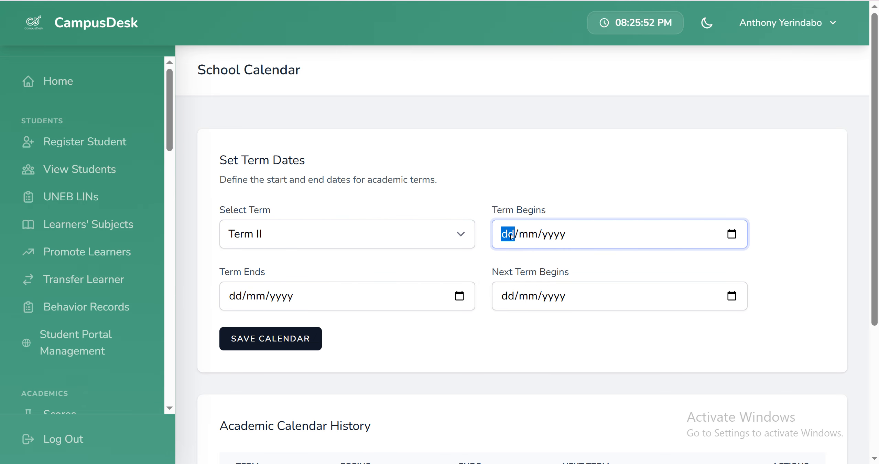
{"action": "type", "text": "24/0"}
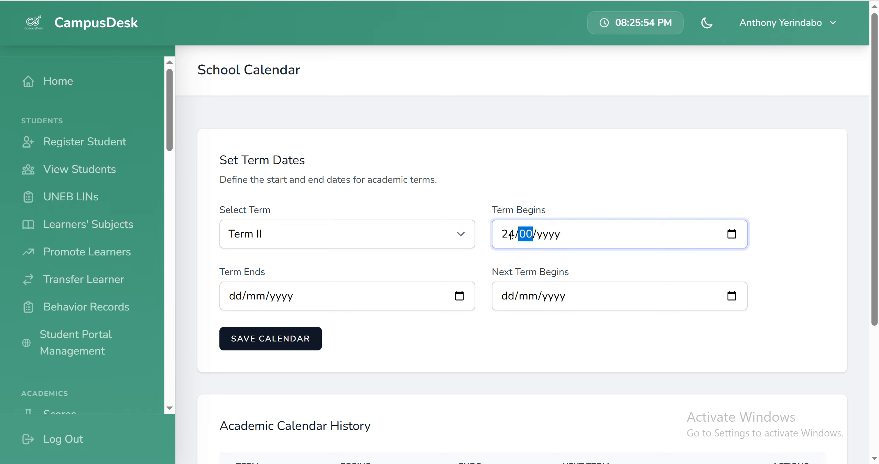
{"action": "type", "text": "5/"}
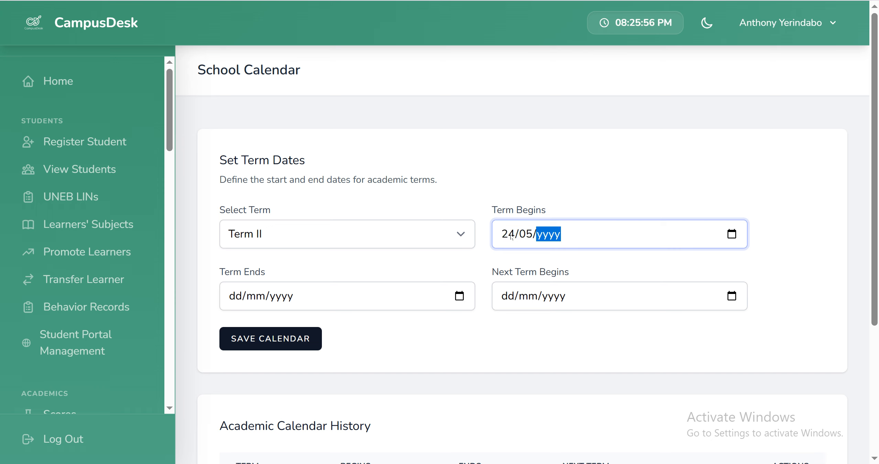
{"action": "type", "text": "2026"}
Step: Set the end date of Term II to 14/08/2026
{"action": "left_click", "coordinate": [229, 297]}
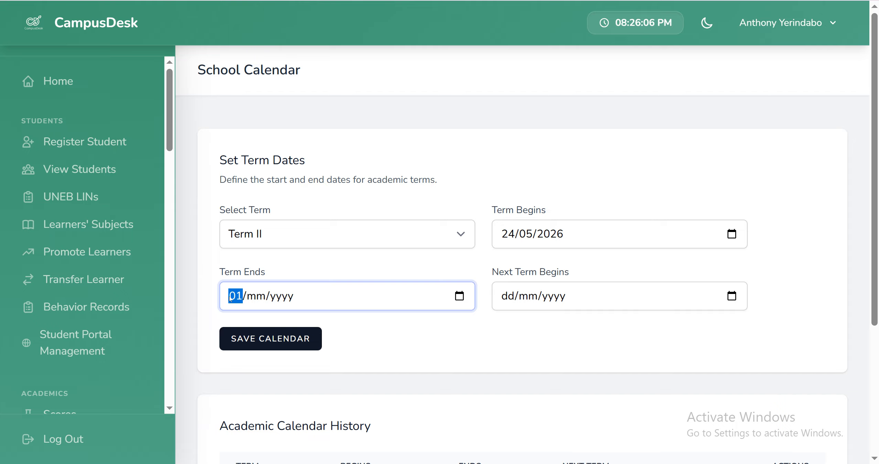
{"action": "type", "text": "14/08/"}
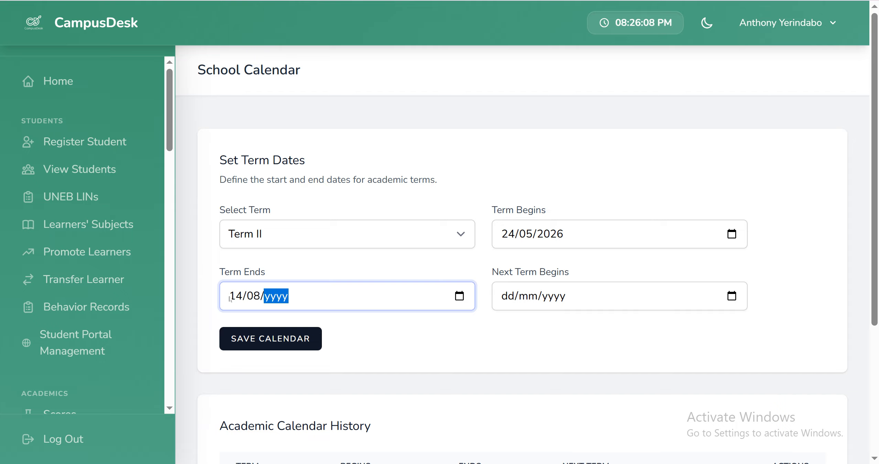
{"action": "type", "text": "2026"}
Step: Set the next term's start date to 20/09/2026 and save the calendar
{"action": "left_click", "coordinate": [503, 298]}
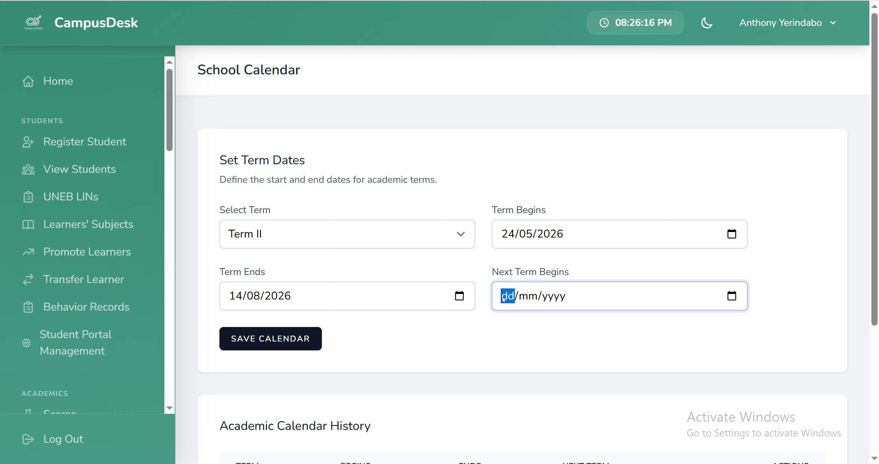
{"action": "type", "text": "20/"}
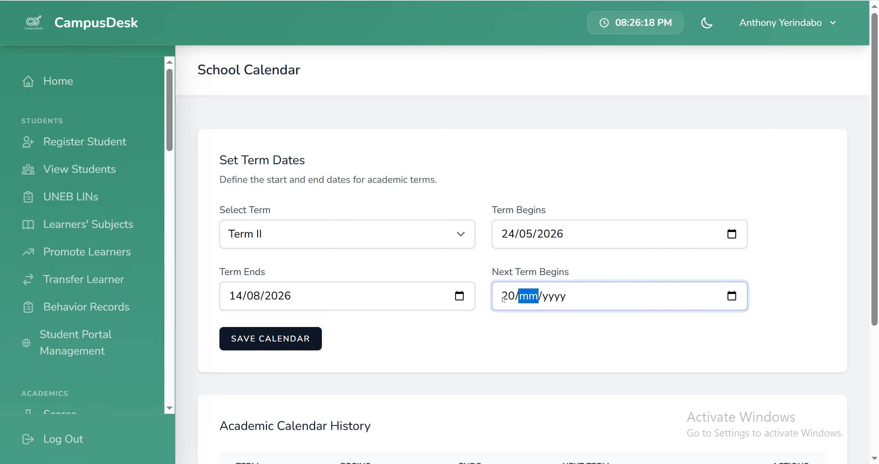
{"action": "type", "text": "09/202"}
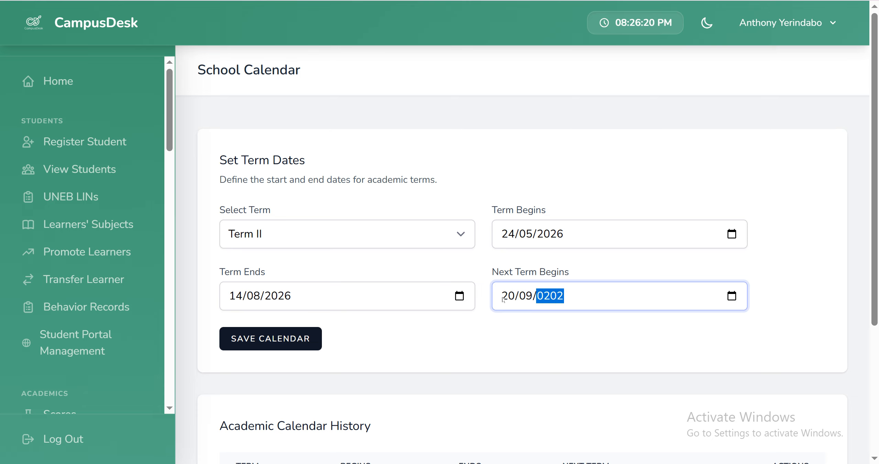
{"action": "type", "text": "6"}
{"action": "left_click", "coordinate": [287, 342]}
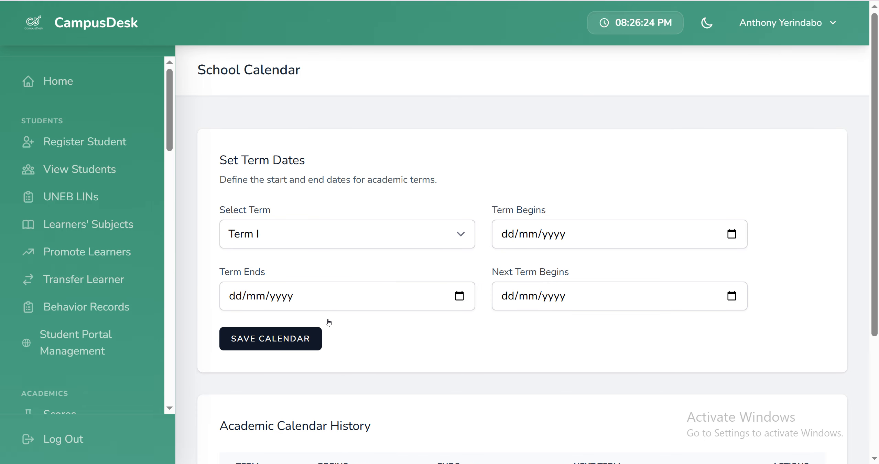
Step: Check the Term II entry in the Academic Calendar History, and review the upcoming term's details on the home dashboard
{"action": "scroll", "coordinate": [328, 321], "scroll_direction": "down", "scroll_amount": 3}
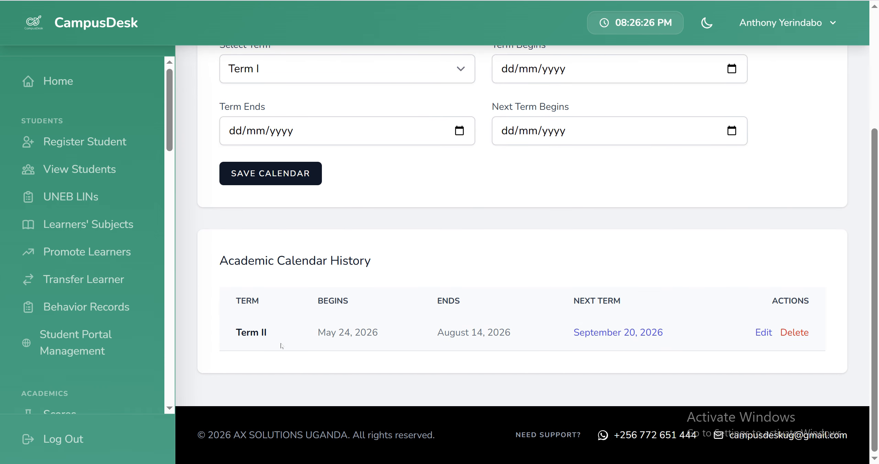
{"action": "scroll", "coordinate": [327, 330], "scroll_direction": "up", "scroll_amount": 5}
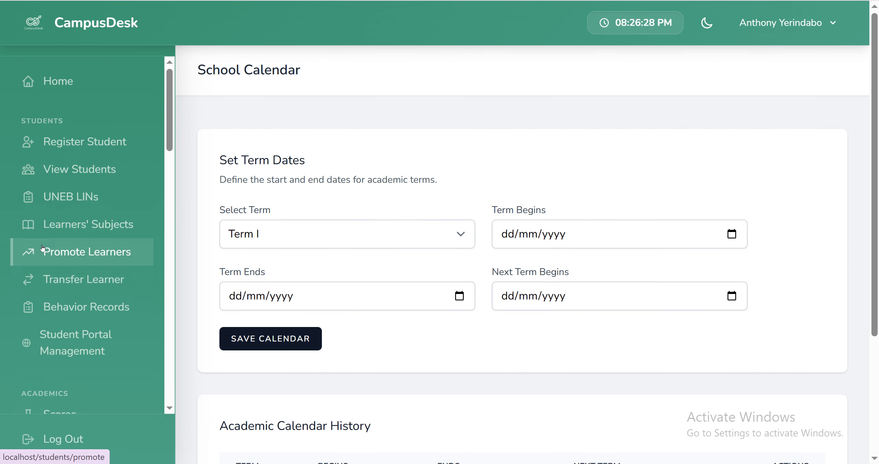
{"action": "left_click", "coordinate": [74, 93]}
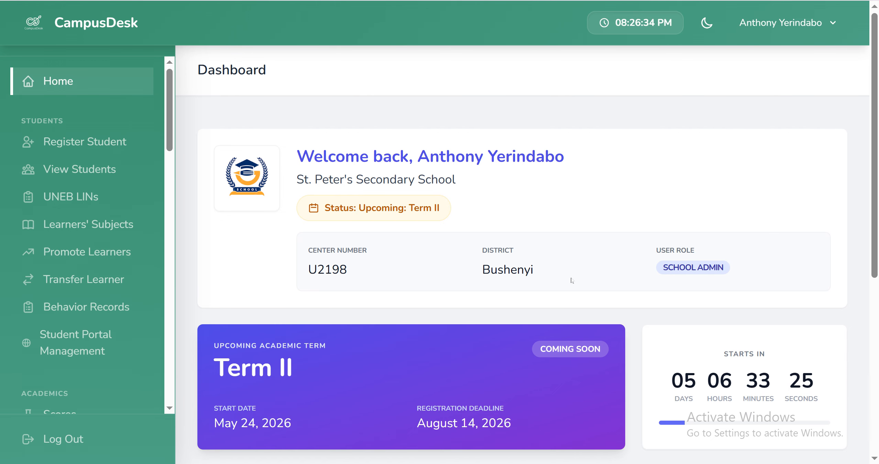
{"action": "scroll", "coordinate": [430, 221], "scroll_direction": "down", "scroll_amount": 2}
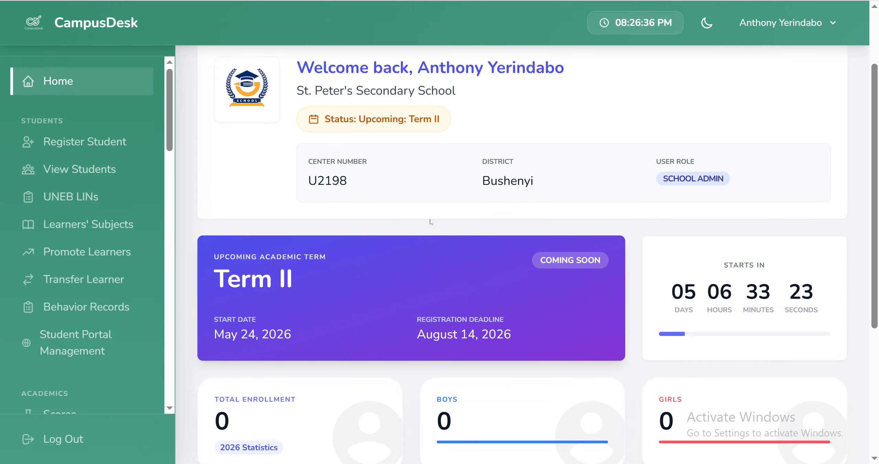
{"action": "scroll", "coordinate": [430, 221], "scroll_direction": "down", "scroll_amount": 1}
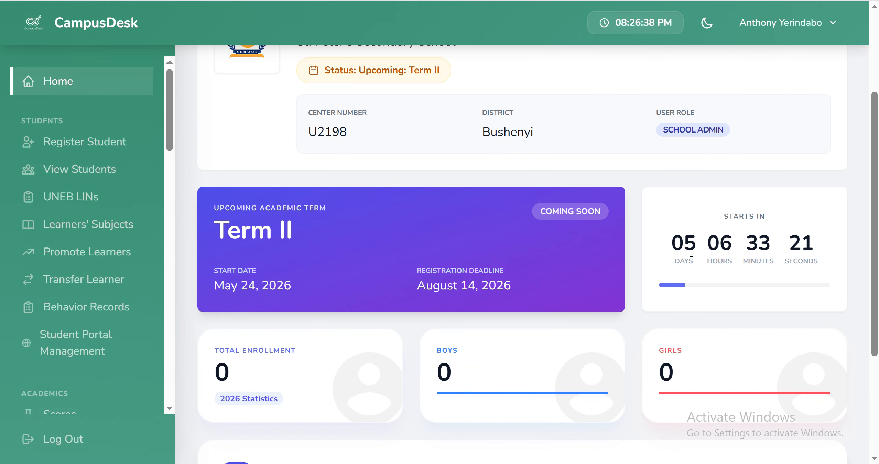
{"action": "scroll", "coordinate": [404, 229], "scroll_direction": "up", "scroll_amount": 3}
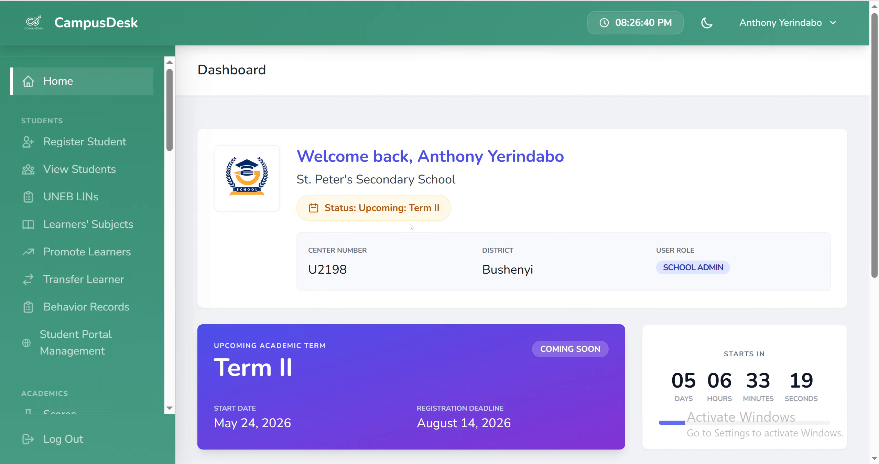
{"action": "scroll", "coordinate": [408, 230], "scroll_direction": "down", "scroll_amount": 2}
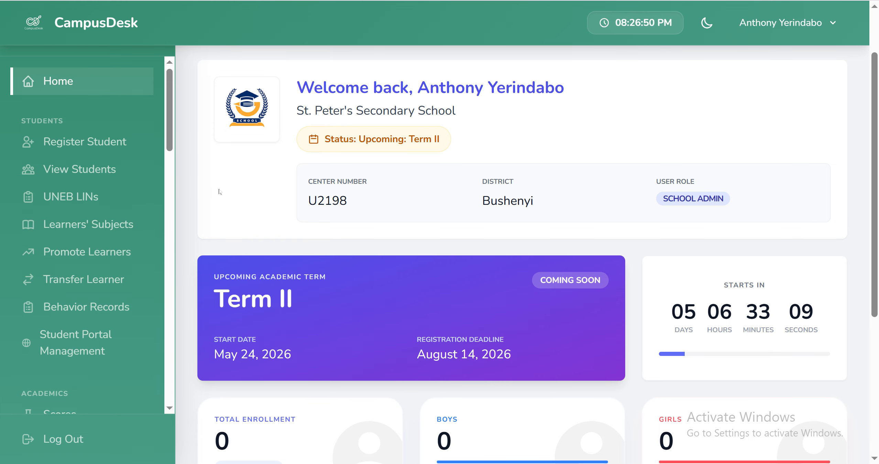
{"action": "scroll", "coordinate": [79, 198], "scroll_direction": "down", "scroll_amount": 10}
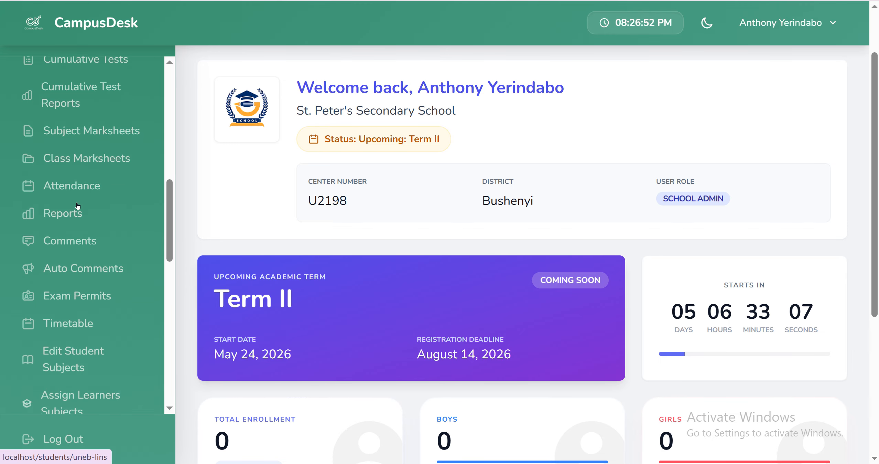
Step: Open the Grading System page and look over the grade scale form and the grade tables
{"action": "scroll", "coordinate": [78, 206], "scroll_direction": "down", "scroll_amount": 10}
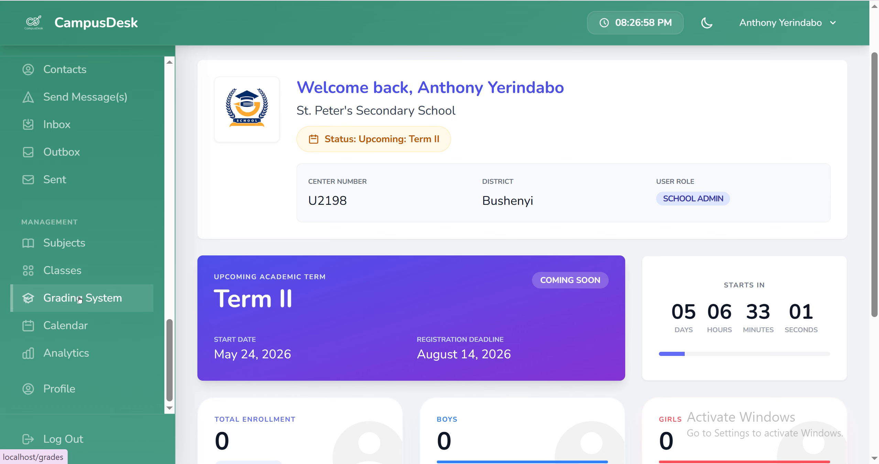
{"action": "left_click", "coordinate": [76, 300]}
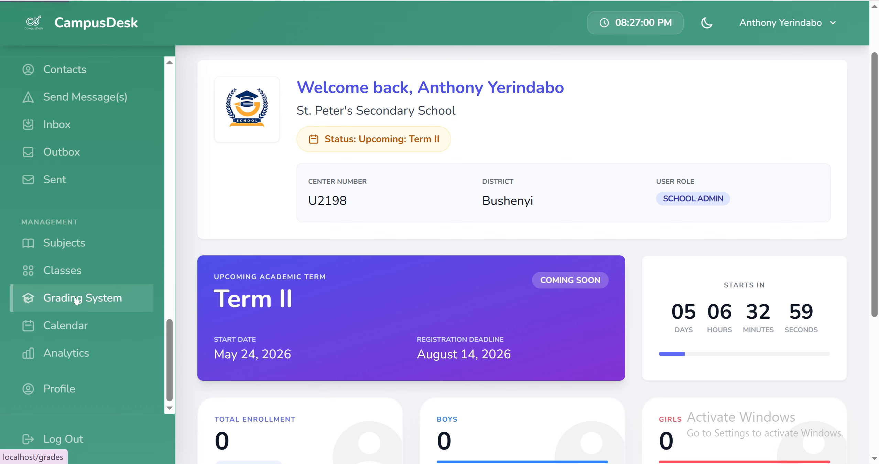
{"action": "scroll", "coordinate": [295, 243], "scroll_direction": "down", "scroll_amount": 2}
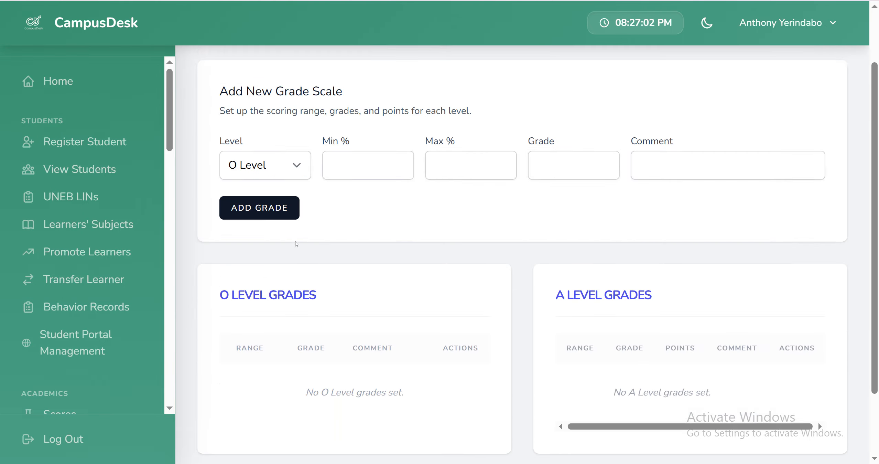
{"action": "scroll", "coordinate": [295, 244], "scroll_direction": "down", "scroll_amount": 2}
{"action": "scroll", "coordinate": [295, 243], "scroll_direction": "up", "scroll_amount": 2}
Step: Add an O Level grade E for the range 0 to 49% with the comment "Elementary"
{"action": "left_click", "coordinate": [282, 168]}
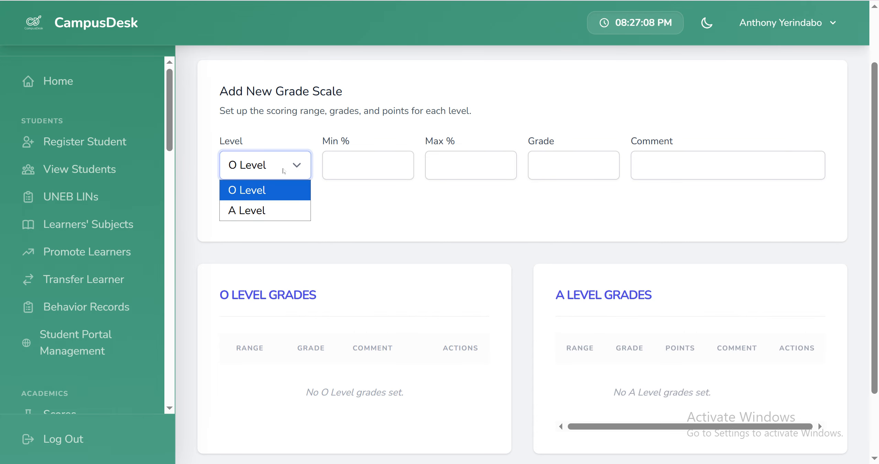
{"action": "left_click", "coordinate": [282, 168]}
{"action": "left_click", "coordinate": [400, 162]}
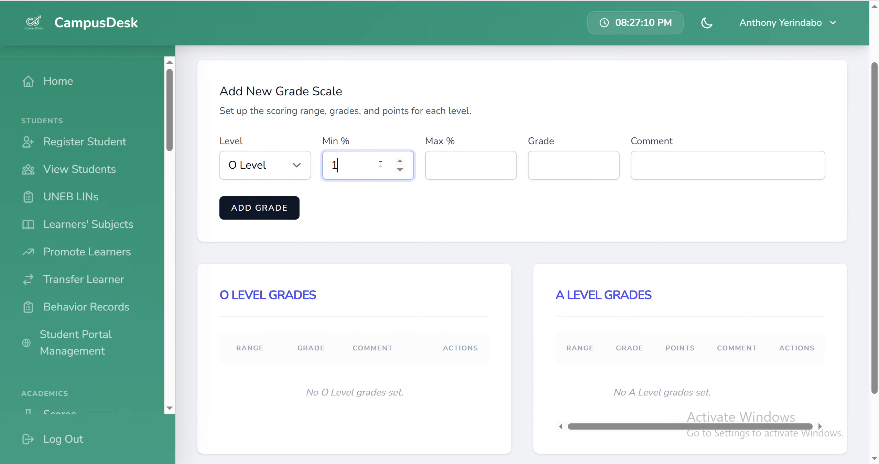
{"action": "key", "text": "BackSpace"}
{"action": "type", "text": "0"}
{"action": "left_click", "coordinate": [453, 168]}
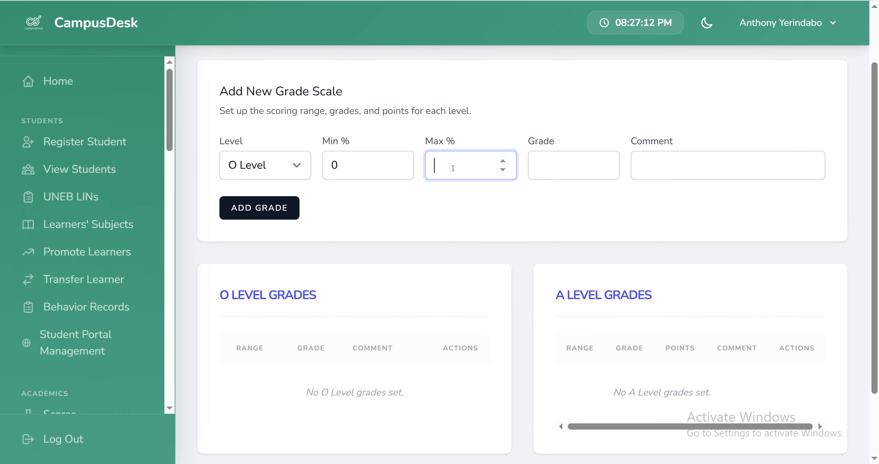
{"action": "type", "text": "49"}
{"action": "left_click", "coordinate": [554, 168]}
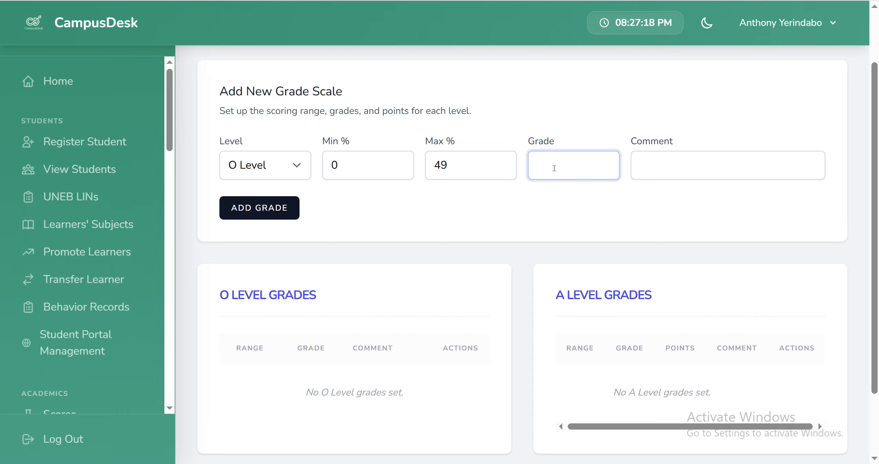
{"action": "type", "text": "E"}
{"action": "left_click", "coordinate": [675, 164]}
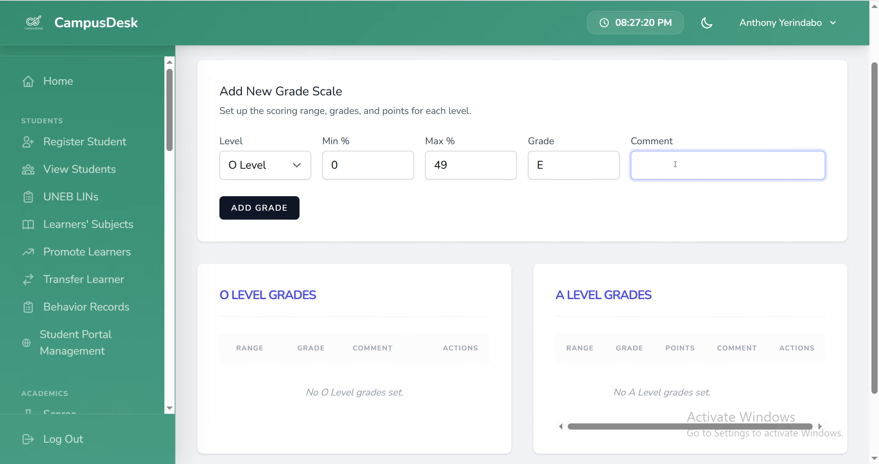
{"action": "type", "text": "Elementary"}
{"action": "left_click", "coordinate": [275, 218]}
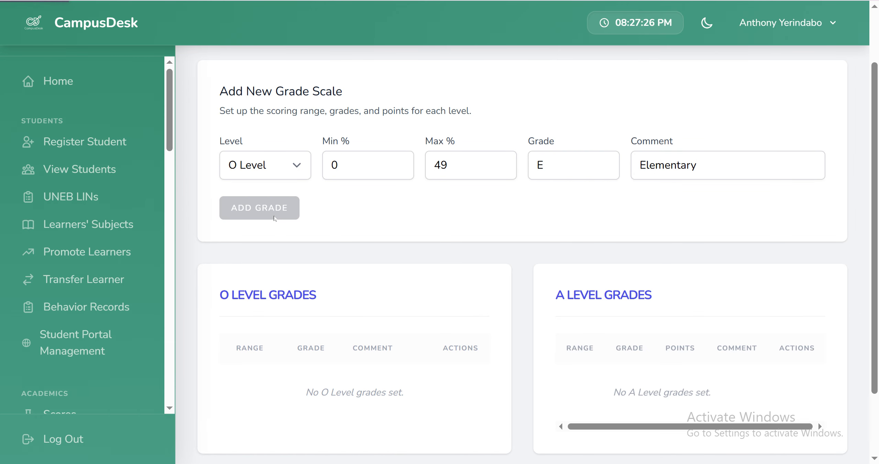
Step: Add an O Level grade D for the range 50 to 59% with the comment "Basic"
{"action": "scroll", "coordinate": [332, 298], "scroll_direction": "down", "scroll_amount": 3}
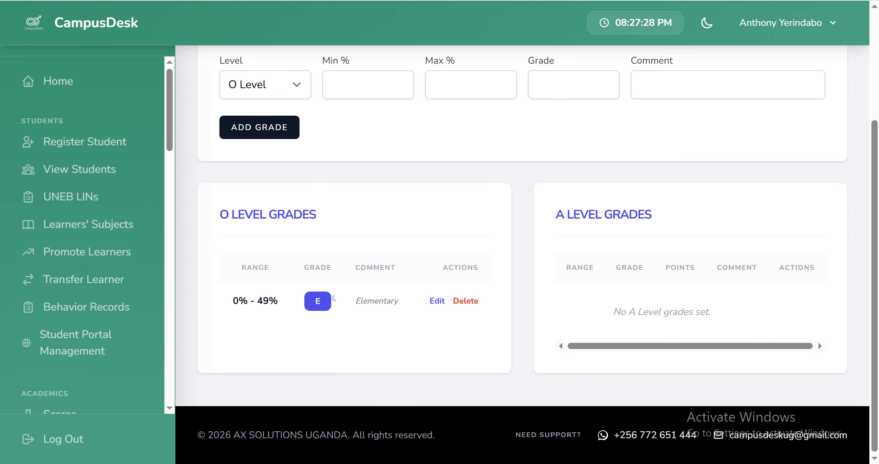
{"action": "scroll", "coordinate": [271, 315], "scroll_direction": "up", "scroll_amount": 3}
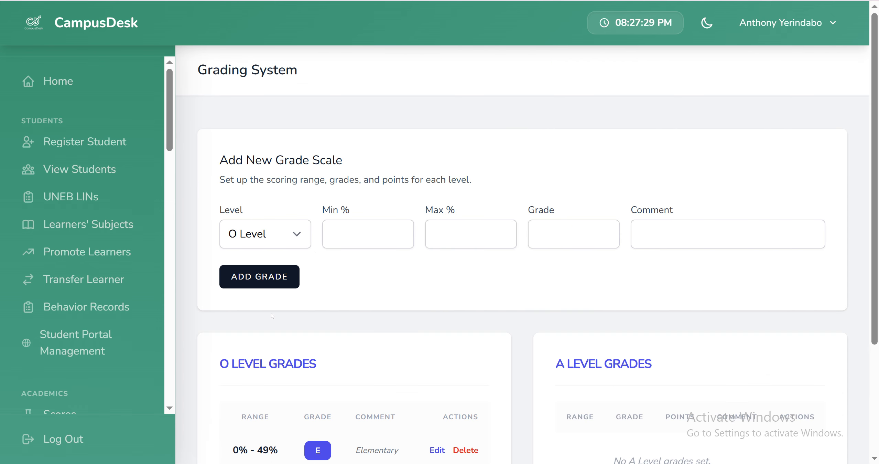
{"action": "left_click", "coordinate": [341, 233]}
{"action": "type", "text": "50"}
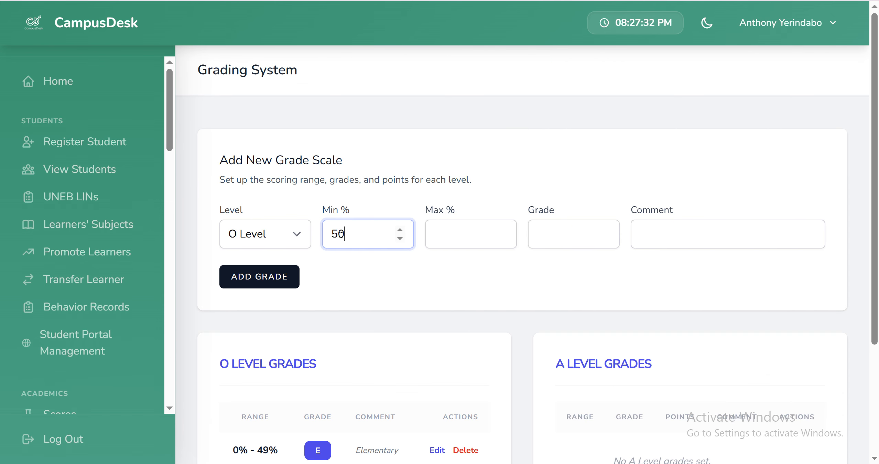
{"action": "left_click", "coordinate": [450, 233]}
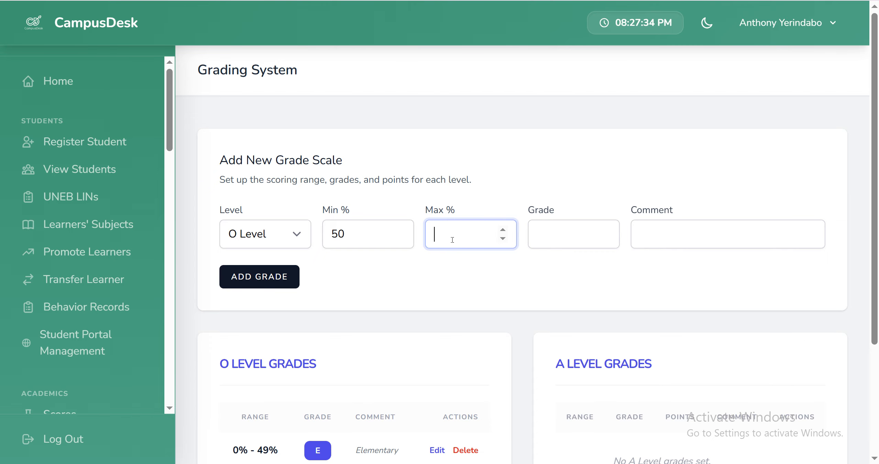
{"action": "type", "text": "59"}
{"action": "left_click", "coordinate": [576, 238]}
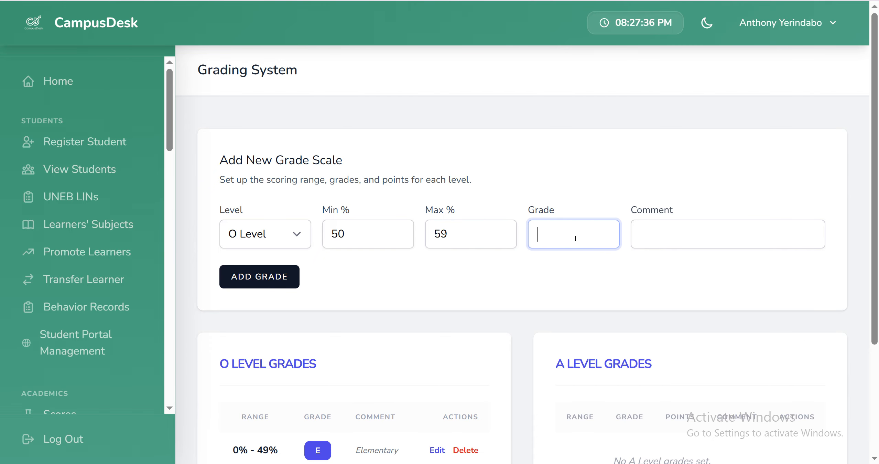
{"action": "type", "text": "D"}
{"action": "left_click", "coordinate": [662, 240]}
{"action": "type", "text": "Basic"}
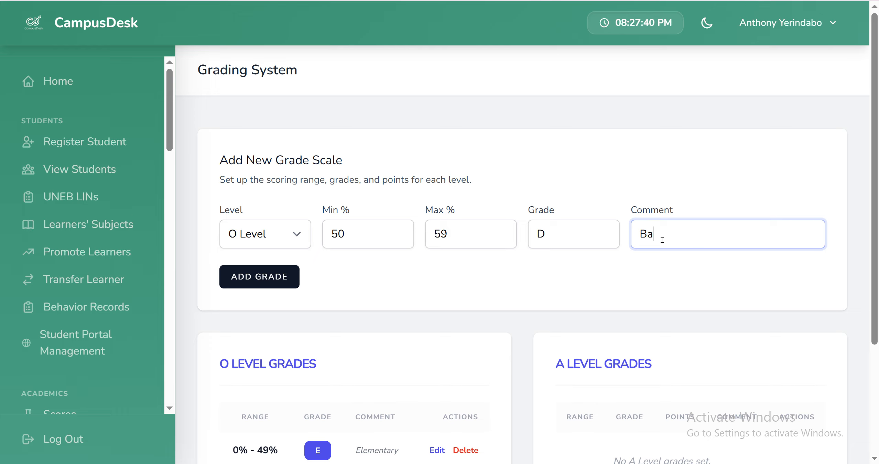
{"action": "left_click", "coordinate": [261, 278]}
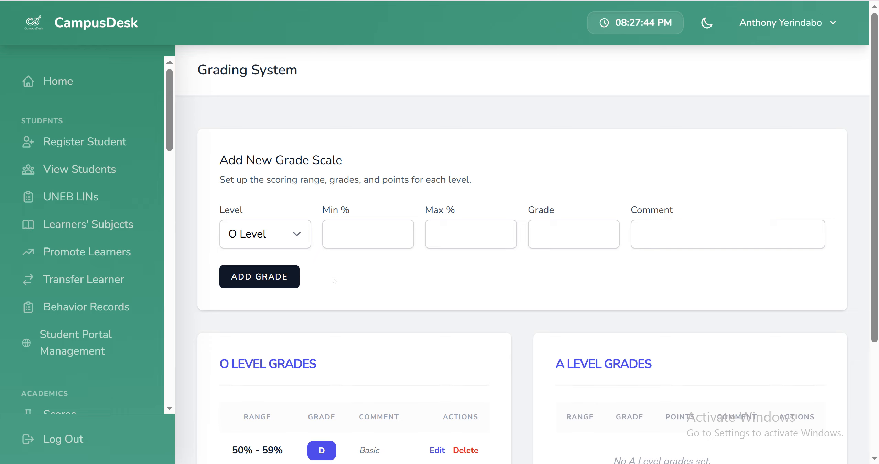
Step: Add an O Level grade C for the range 60 to 69% with the comment "Satisfactory"
{"action": "left_click", "coordinate": [355, 238]}
{"action": "scroll", "coordinate": [356, 237], "scroll_direction": "down", "scroll_amount": 2}
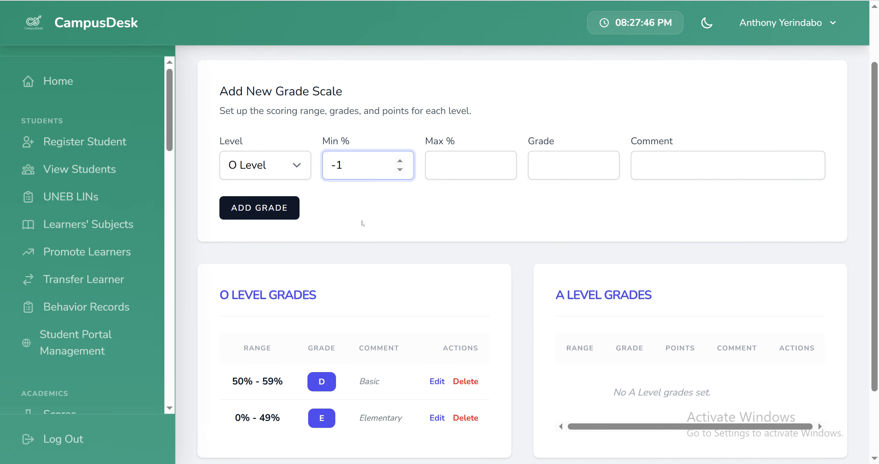
{"action": "left_click_drag", "start_coordinate": [360, 172], "coordinate": [323, 173]}
{"action": "type", "text": "60"}
{"action": "left_click", "coordinate": [443, 160]}
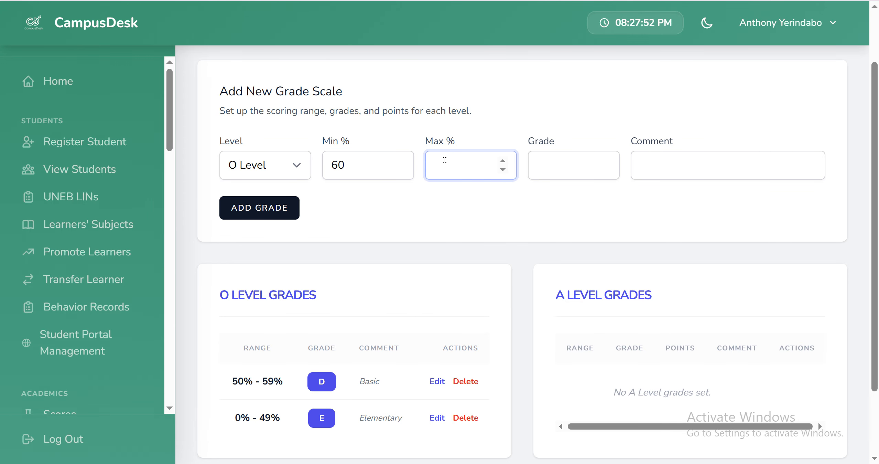
{"action": "type", "text": "69"}
{"action": "left_click", "coordinate": [547, 171]}
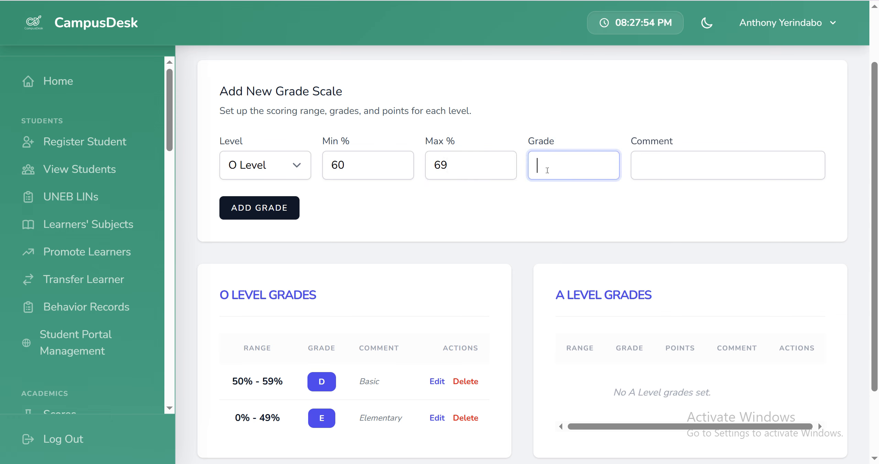
{"action": "type", "text": "C"}
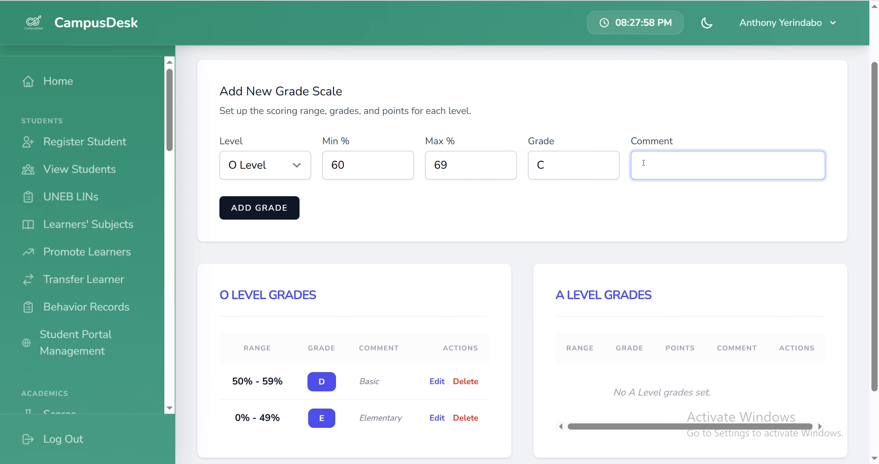
{"action": "type", "text": "Satisfactory"}
{"action": "left_click", "coordinate": [271, 215]}
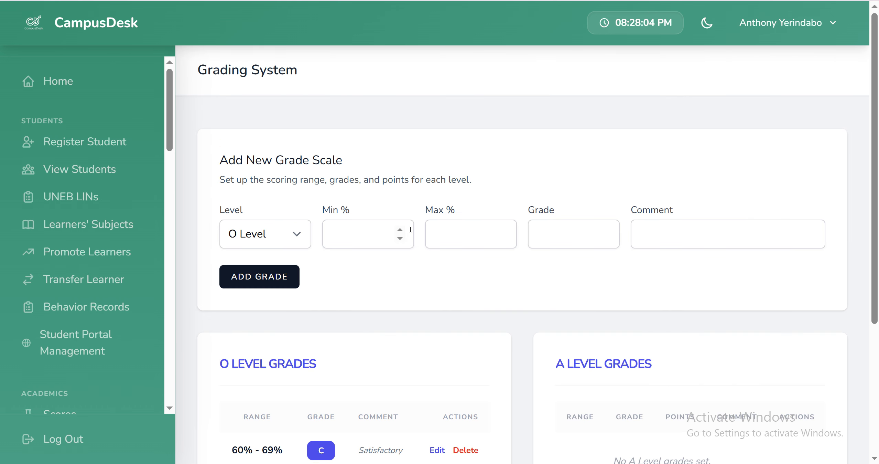
Step: Add an O Level grade B for the range 70 to 79% with the comment "Outstanding"
{"action": "left_click", "coordinate": [369, 234]}
{"action": "type", "text": "70"}
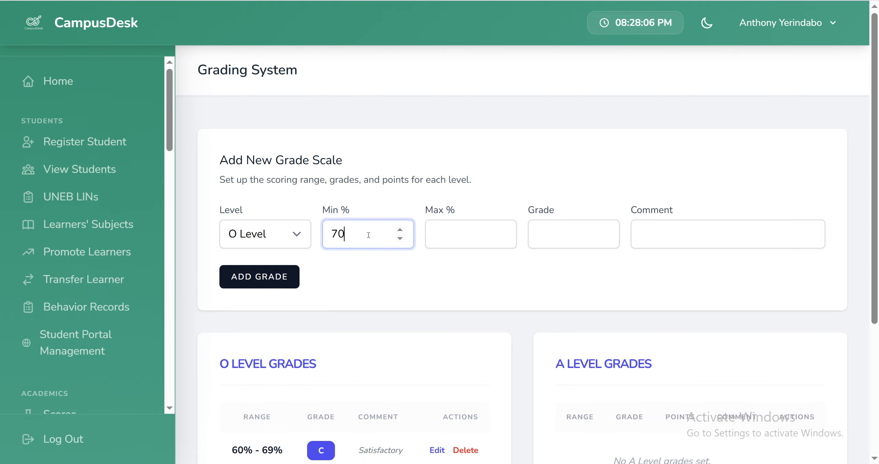
{"action": "left_click", "coordinate": [442, 239]}
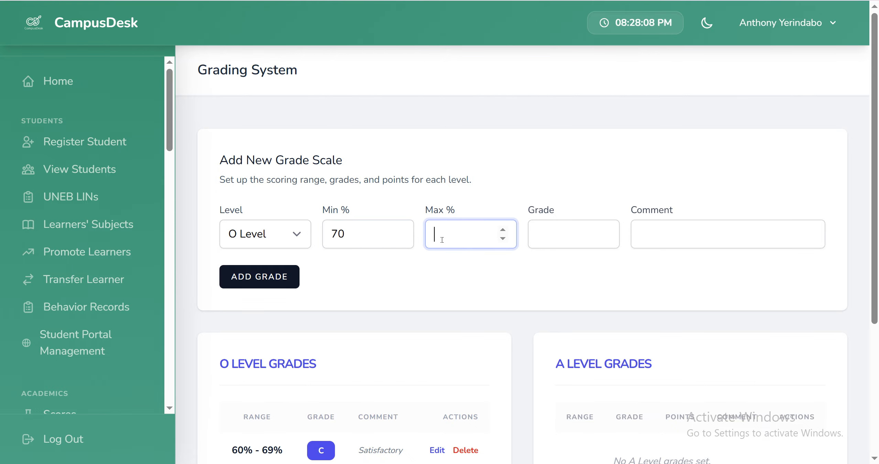
{"action": "type", "text": "79"}
{"action": "left_click", "coordinate": [563, 240]}
{"action": "type", "text": "B"}
{"action": "scroll", "coordinate": [564, 242], "scroll_direction": "down", "scroll_amount": 4}
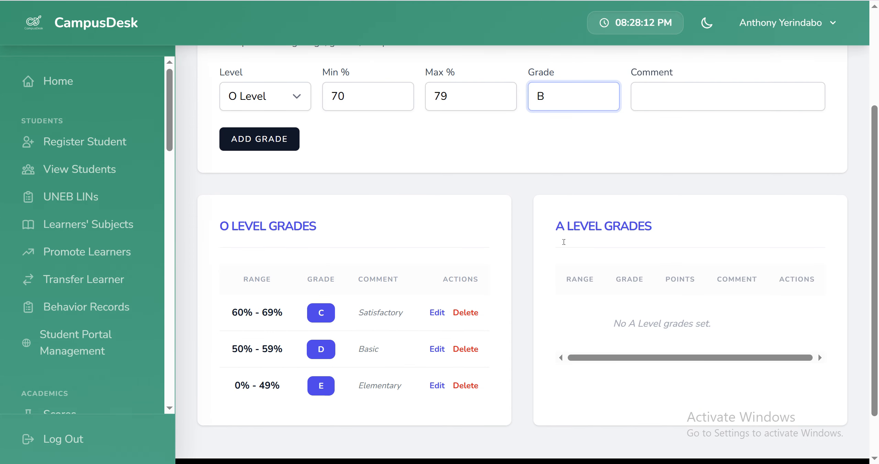
{"action": "left_click", "coordinate": [679, 96]}
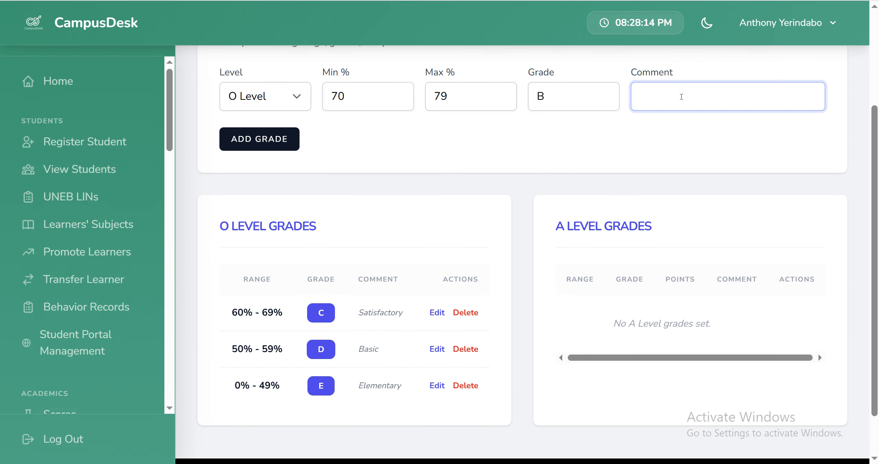
{"action": "type", "text": "Outstanding"}
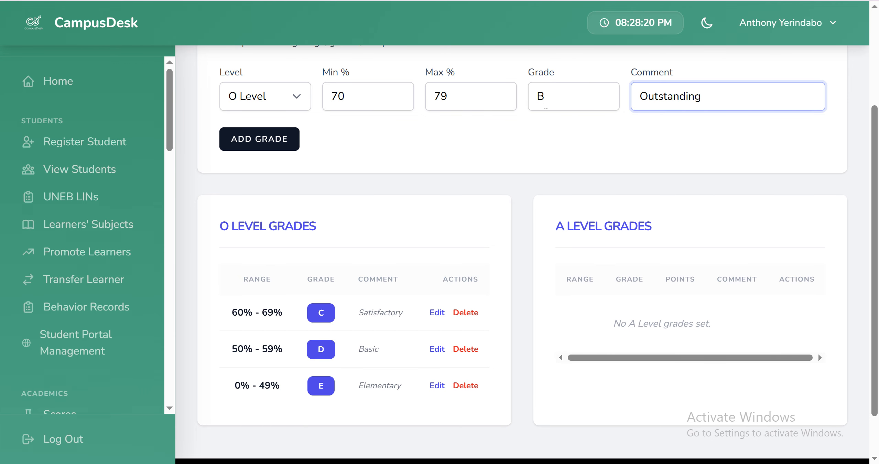
{"action": "key", "text": "Return"}
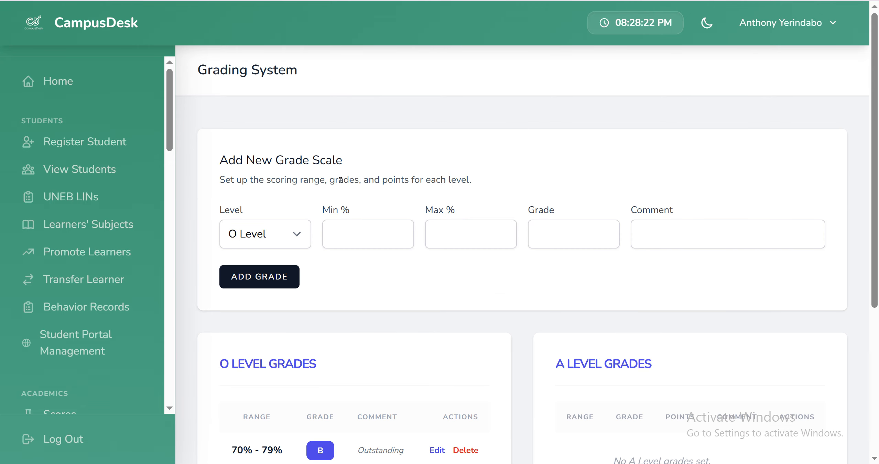
Step: Add an O Level grade A for the range 80 to 100% with the comment "Exceptional"
{"action": "left_click", "coordinate": [366, 231]}
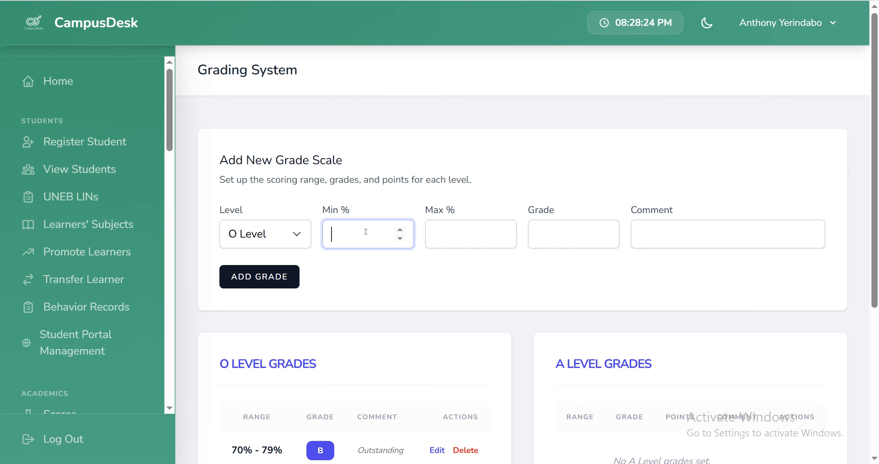
{"action": "type", "text": "80"}
{"action": "left_click", "coordinate": [459, 241]}
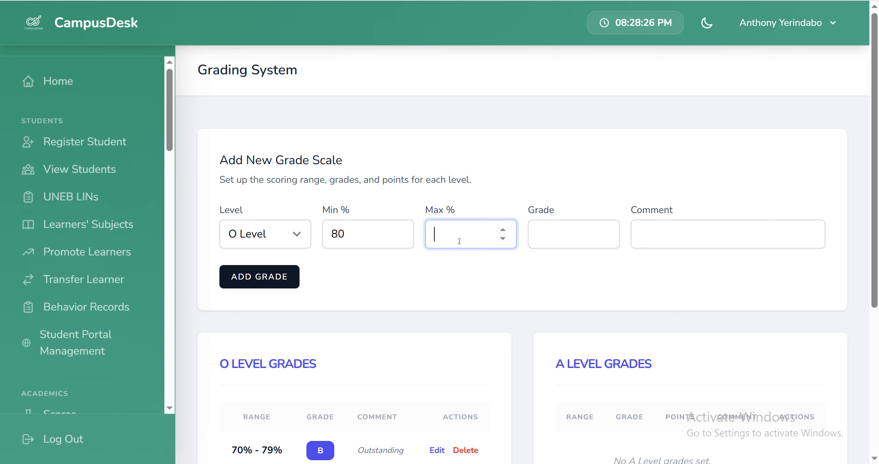
{"action": "type", "text": "100"}
{"action": "left_click", "coordinate": [550, 237]}
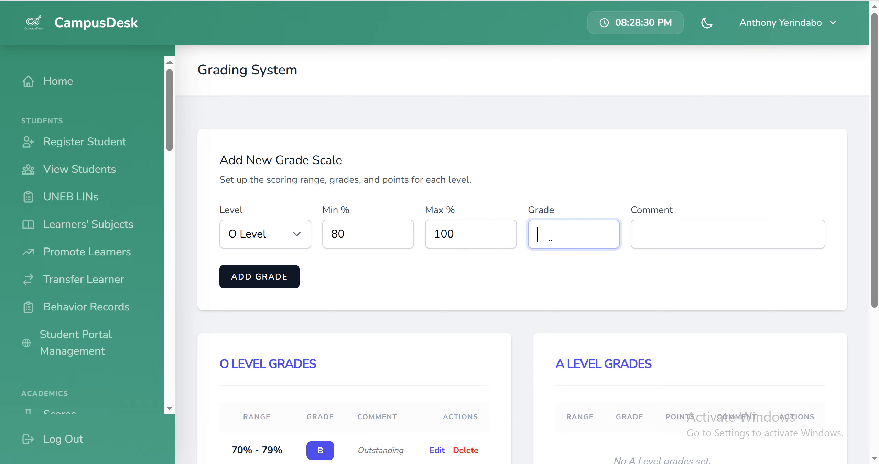
{"action": "type", "text": "A"}
{"action": "left_click", "coordinate": [708, 236]}
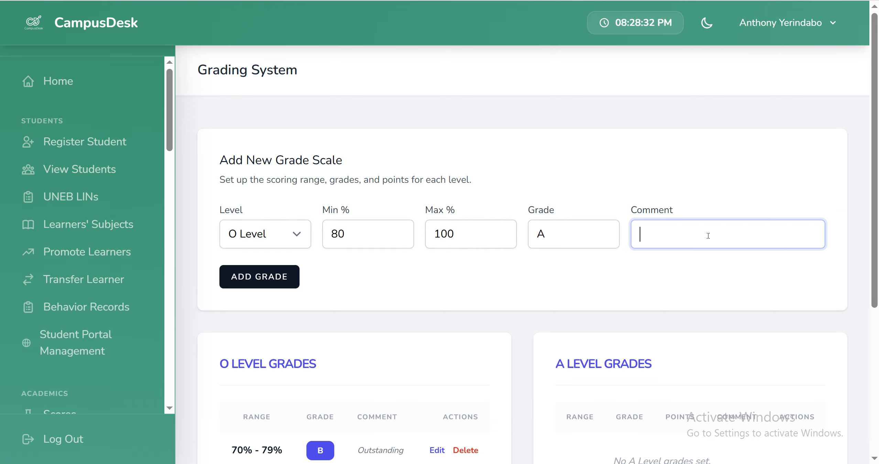
{"action": "type", "text": "Exceptional"}
{"action": "left_click", "coordinate": [255, 279]}
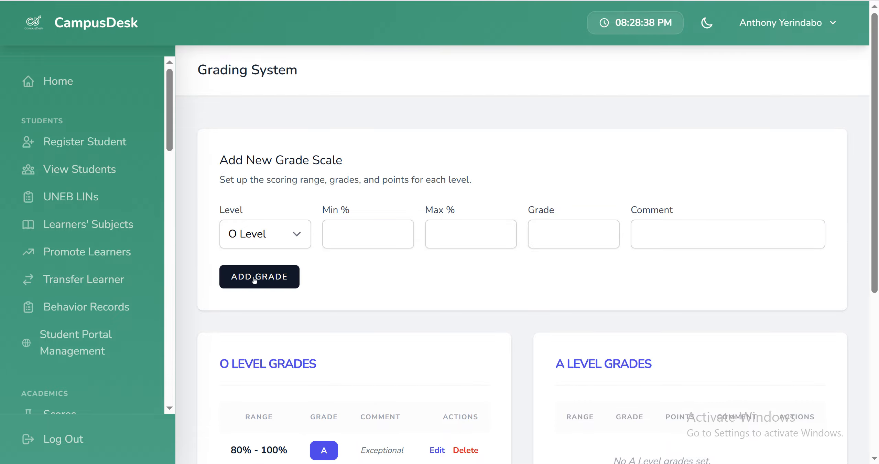
Step: Review the saved O Level grades and the fields the new grade scale form offers for A Level
{"action": "scroll", "coordinate": [253, 280], "scroll_direction": "down", "scroll_amount": 7}
{"action": "scroll", "coordinate": [342, 291], "scroll_direction": "up", "scroll_amount": 4}
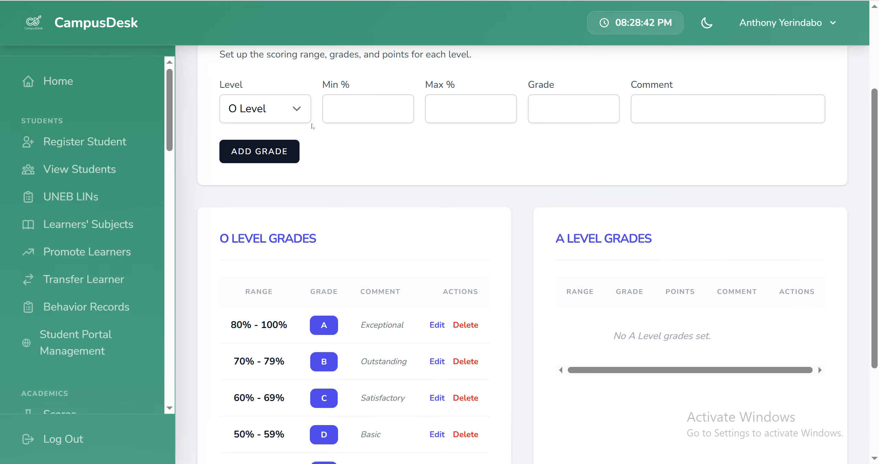
{"action": "left_click", "coordinate": [298, 118]}
{"action": "left_click", "coordinate": [280, 153]}
{"action": "left_click", "coordinate": [376, 104]}
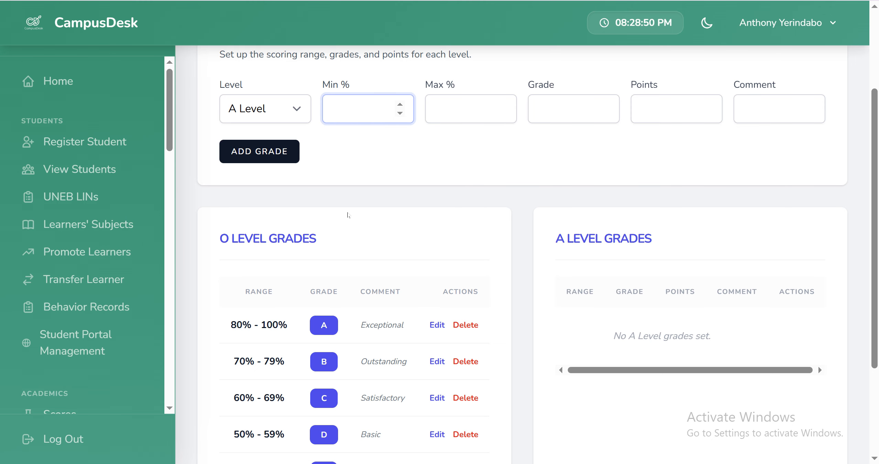
{"action": "scroll", "coordinate": [358, 289], "scroll_direction": "down", "scroll_amount": 4}
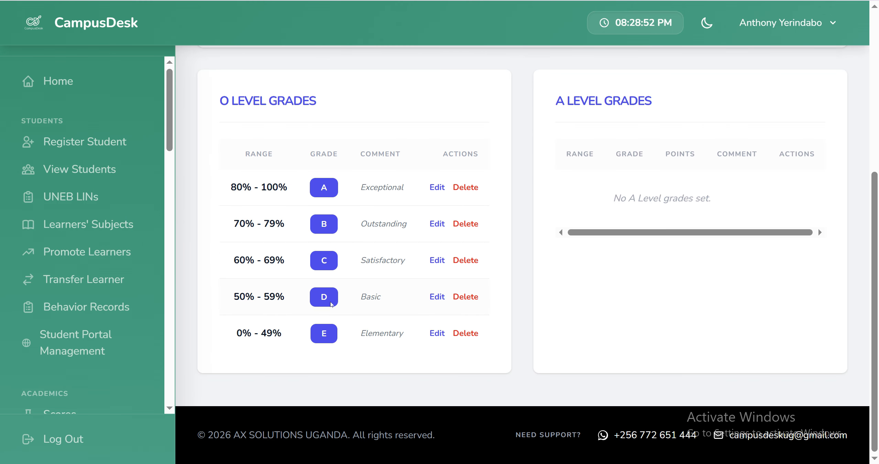
{"action": "scroll", "coordinate": [369, 282], "scroll_direction": "up", "scroll_amount": 2}
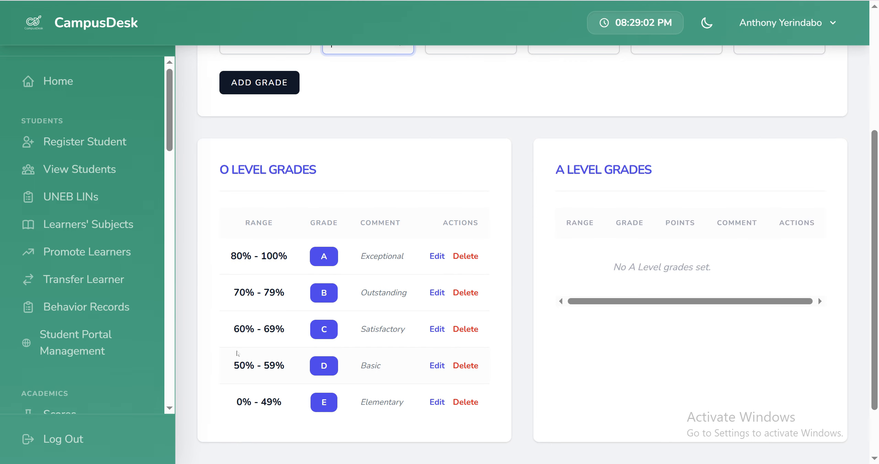
{"action": "scroll", "coordinate": [218, 321], "scroll_direction": "up", "scroll_amount": 4}
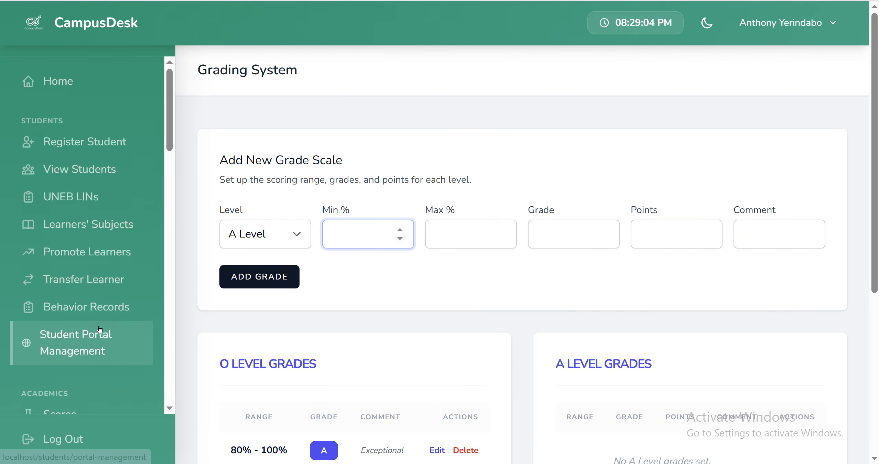
Step: Open the page for managing the school's classes and streams
{"action": "scroll", "coordinate": [100, 328], "scroll_direction": "down", "scroll_amount": 10}
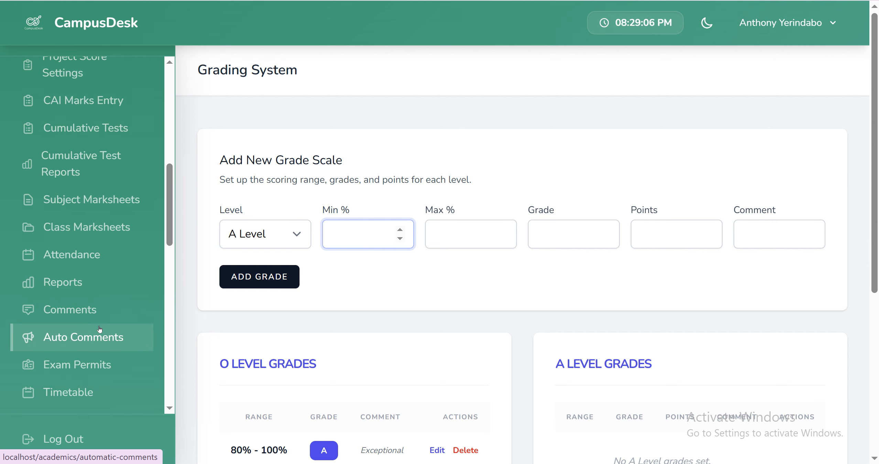
{"action": "scroll", "coordinate": [100, 329], "scroll_direction": "up", "scroll_amount": 2}
{"action": "scroll", "coordinate": [99, 328], "scroll_direction": "down", "scroll_amount": 15}
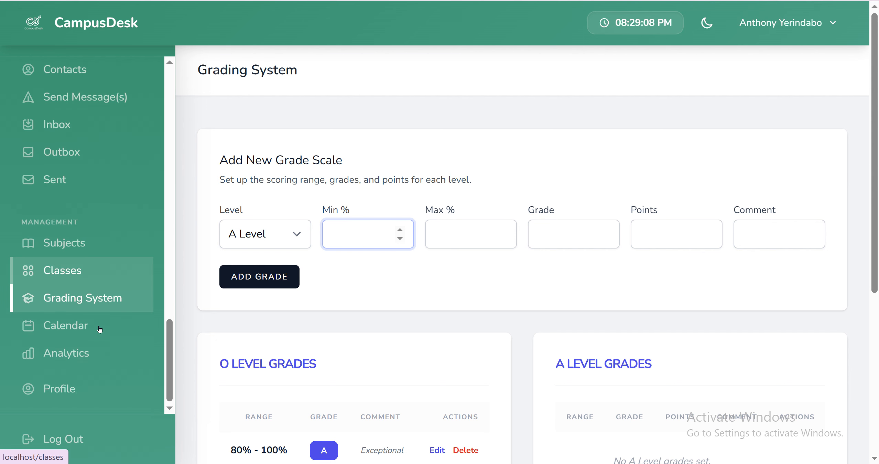
{"action": "left_click", "coordinate": [68, 273]}
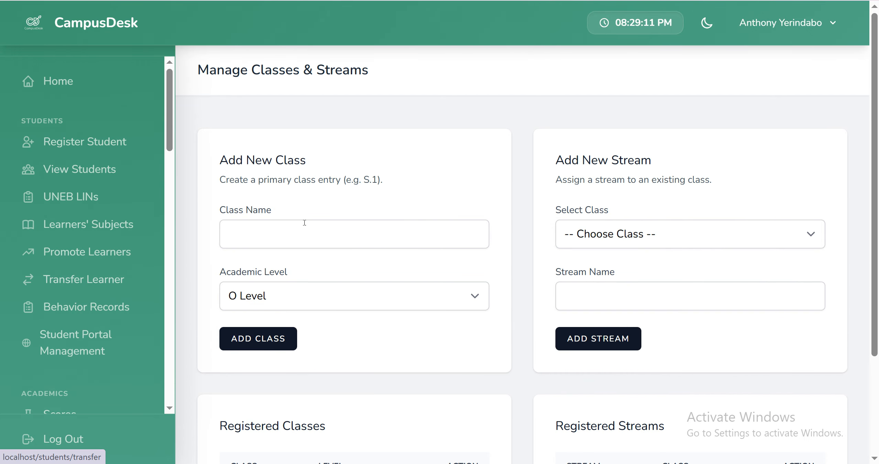
Step: Add a class named S.1 at O Level and check it among the registered classes
{"action": "left_click", "coordinate": [293, 240]}
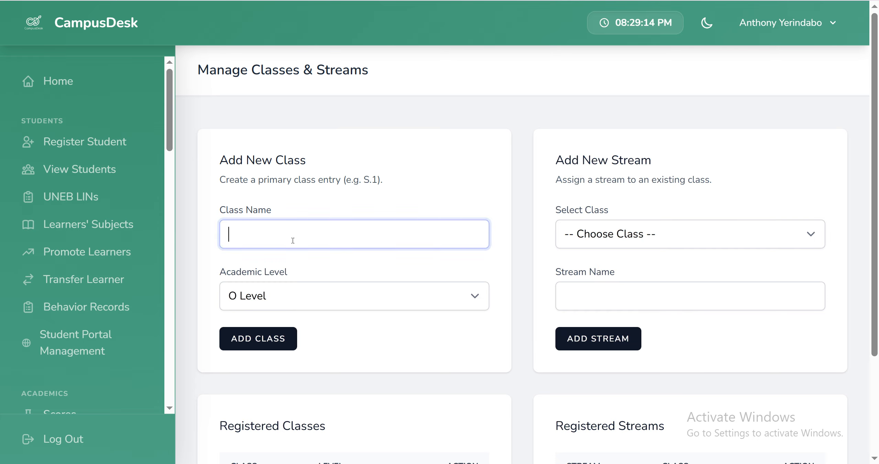
{"action": "left_click", "coordinate": [304, 304]}
{"action": "left_click", "coordinate": [304, 304]}
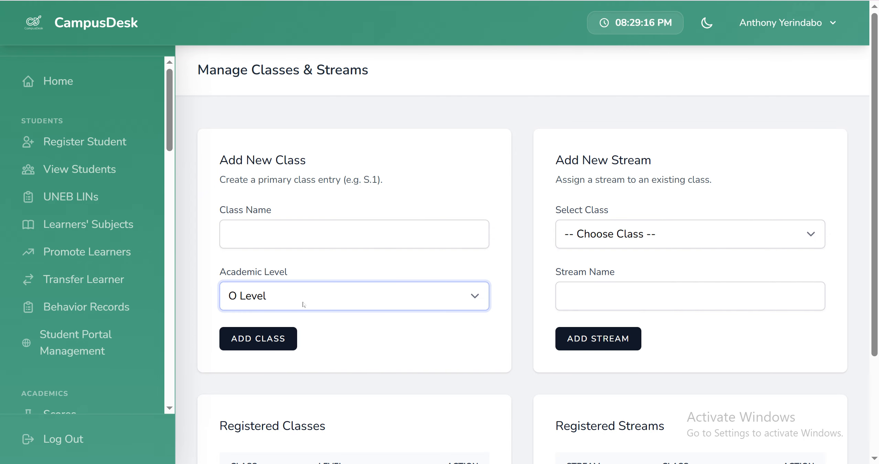
{"action": "left_click", "coordinate": [303, 304]}
{"action": "left_click", "coordinate": [303, 304]}
{"action": "left_click", "coordinate": [303, 232]}
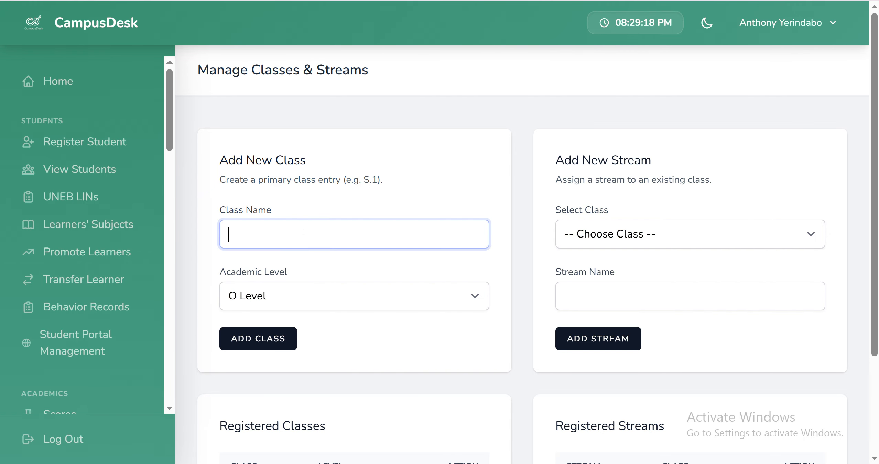
{"action": "type", "text": "S.1"}
{"action": "left_click", "coordinate": [269, 338]}
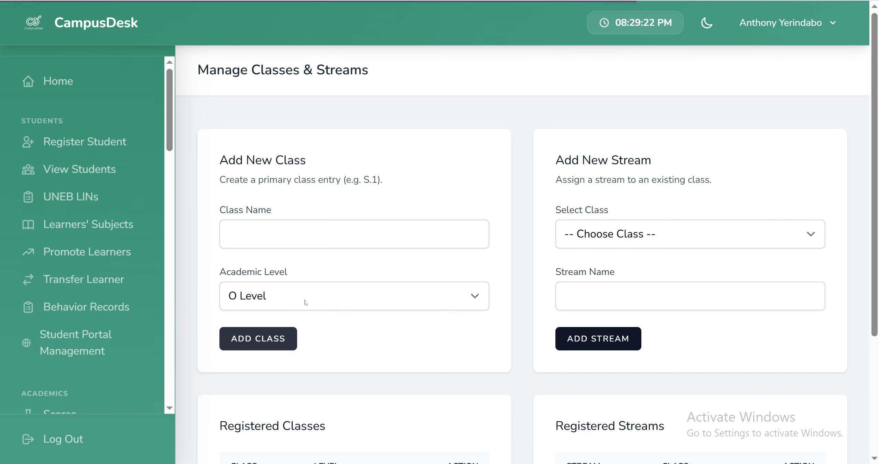
{"action": "scroll", "coordinate": [322, 283], "scroll_direction": "down", "scroll_amount": 5}
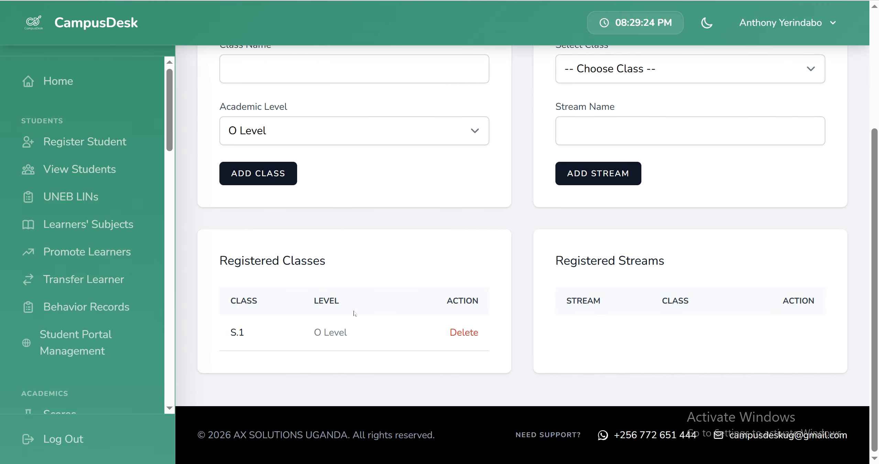
Step: Add a class named S.2 at O Level
{"action": "scroll", "coordinate": [355, 312], "scroll_direction": "up", "scroll_amount": 5}
{"action": "left_click", "coordinate": [299, 245]}
{"action": "type", "text": "S.2"}
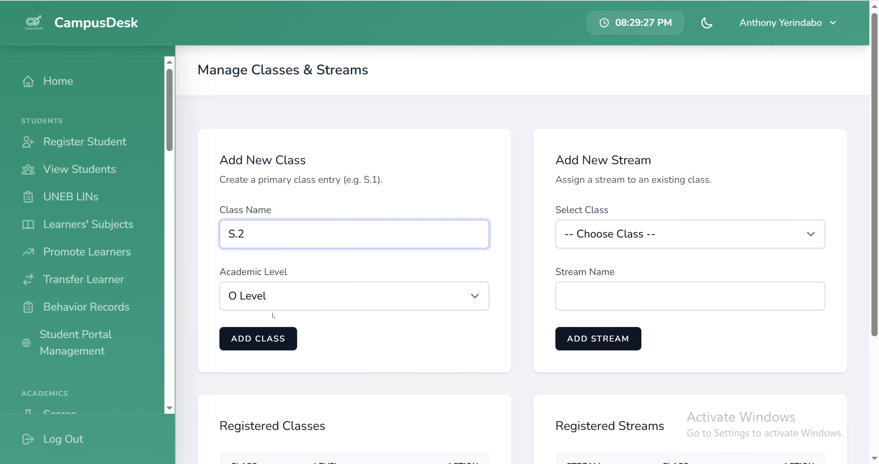
{"action": "left_click", "coordinate": [266, 342]}
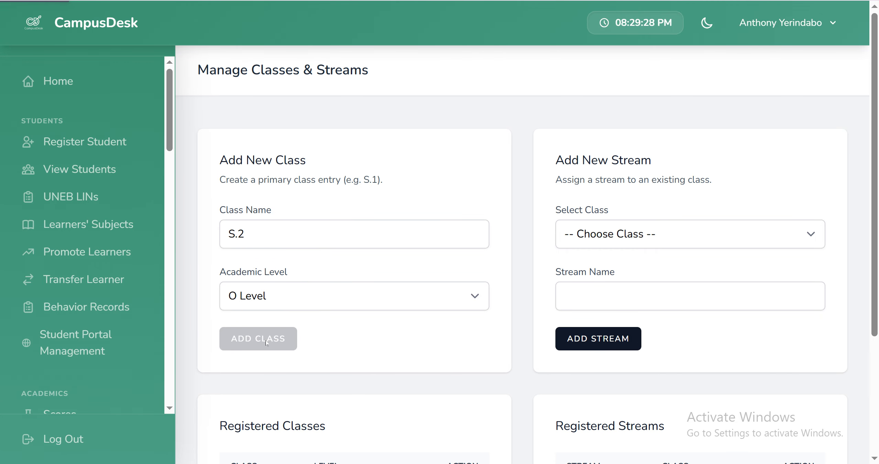
Step: Add a class named S.3 at O Level
{"action": "left_click", "coordinate": [299, 234]}
{"action": "type", "text": "S"}
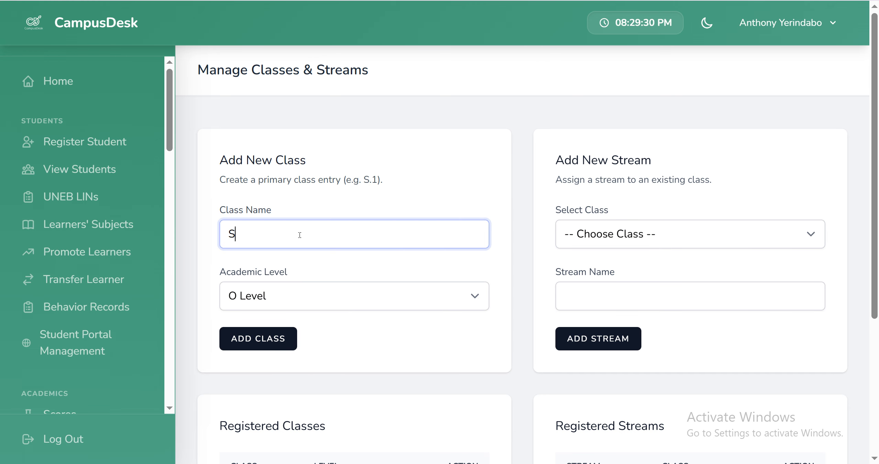
{"action": "type", "text": ".3"}
{"action": "left_click", "coordinate": [284, 342]}
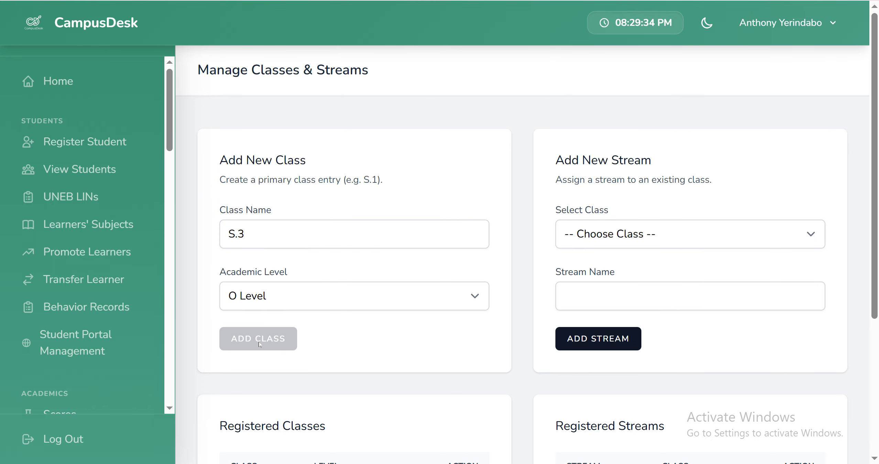
Step: Add a class named S.4 at O Level and check the registered classes
{"action": "left_click", "coordinate": [279, 238]}
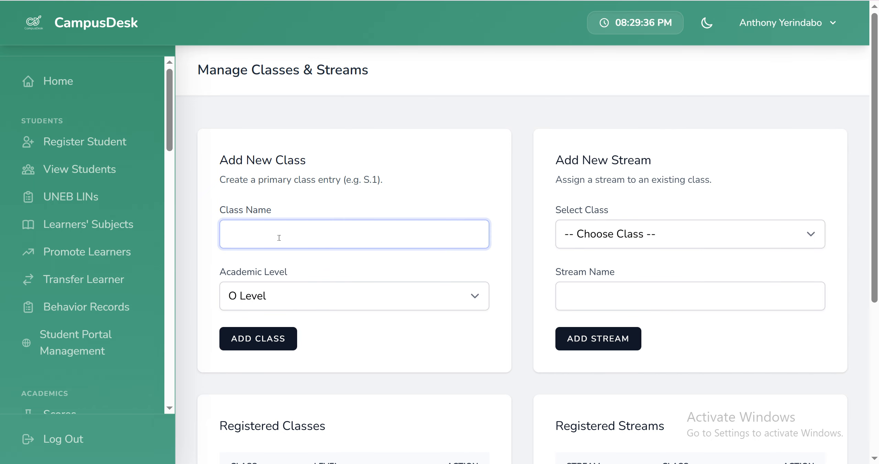
{"action": "type", "text": "S.4"}
{"action": "left_click", "coordinate": [254, 336]}
{"action": "scroll", "coordinate": [324, 236], "scroll_direction": "down", "scroll_amount": 5}
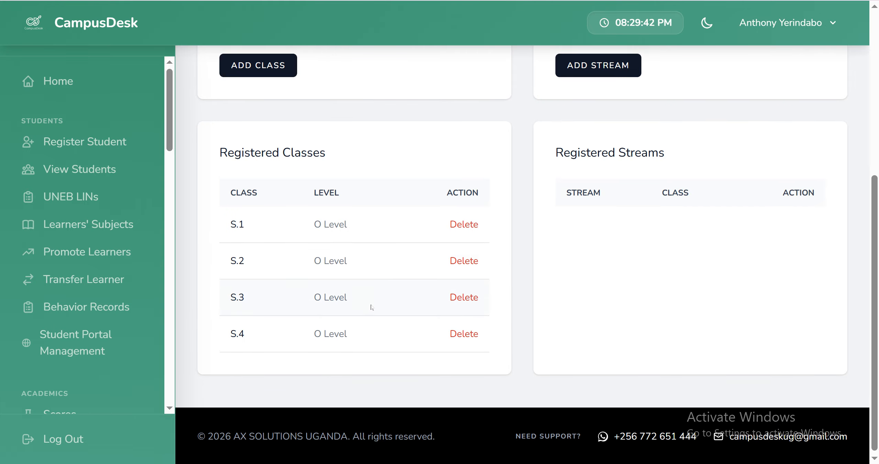
Step: Add a class named S.5 with the academic level set to A Level
{"action": "scroll", "coordinate": [371, 306], "scroll_direction": "up", "scroll_amount": 5}
{"action": "left_click", "coordinate": [286, 238]}
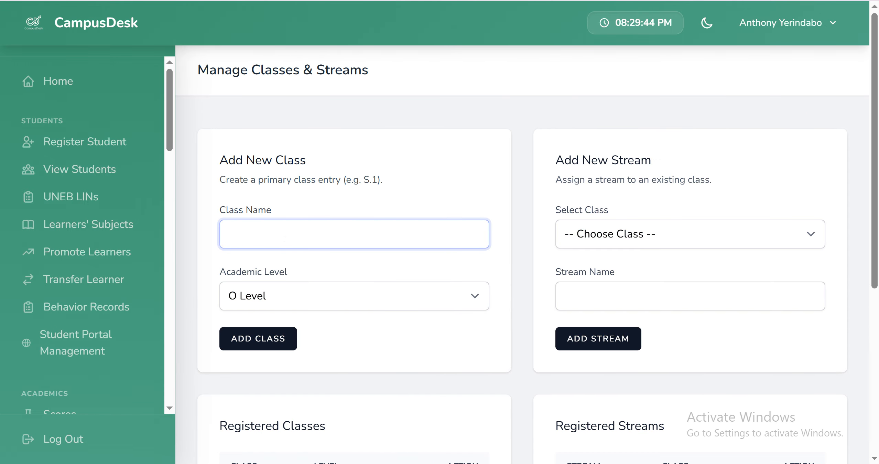
{"action": "type", "text": "S.5"}
{"action": "left_click", "coordinate": [281, 300]}
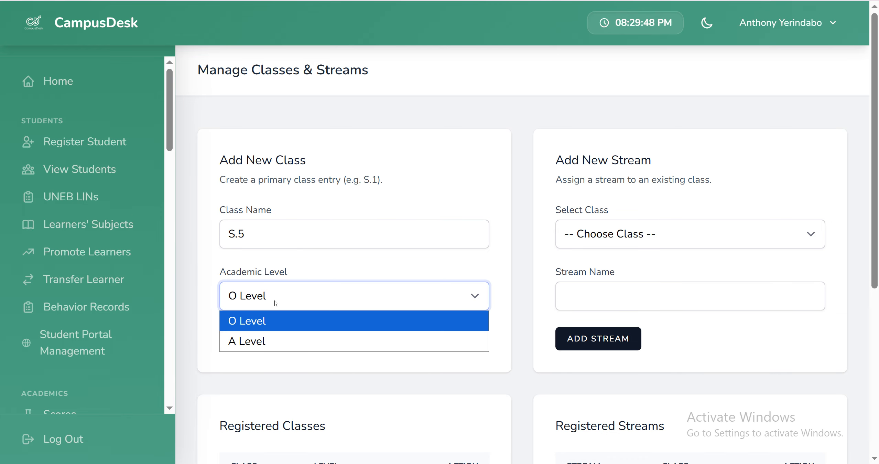
{"action": "left_click", "coordinate": [259, 341]}
{"action": "left_click", "coordinate": [259, 341]}
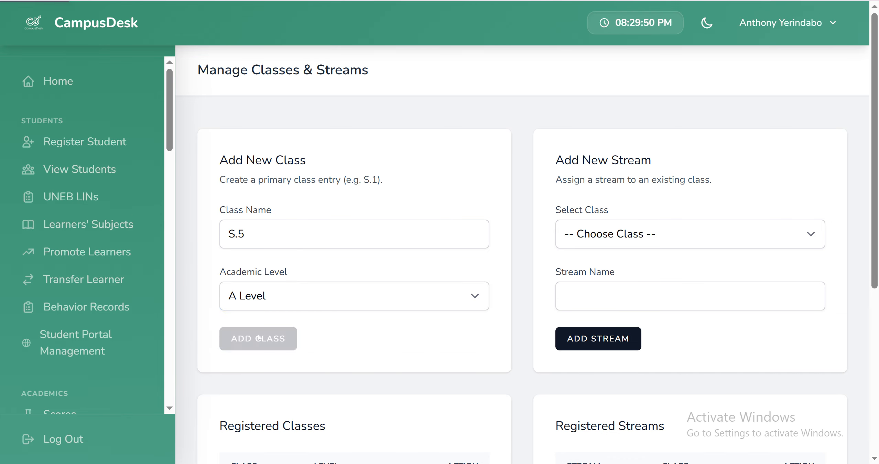
Step: Add a class named S.6 at A Level and check the registered classes
{"action": "left_click", "coordinate": [283, 231]}
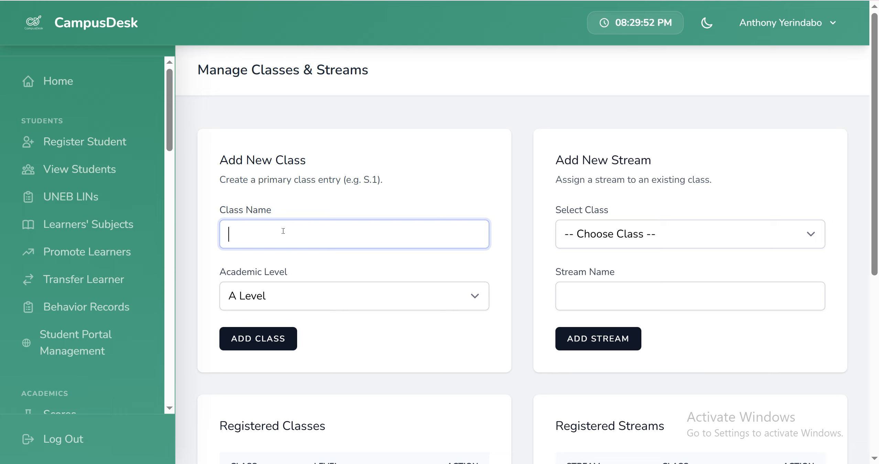
{"action": "type", "text": "S.6"}
{"action": "left_click", "coordinate": [258, 342]}
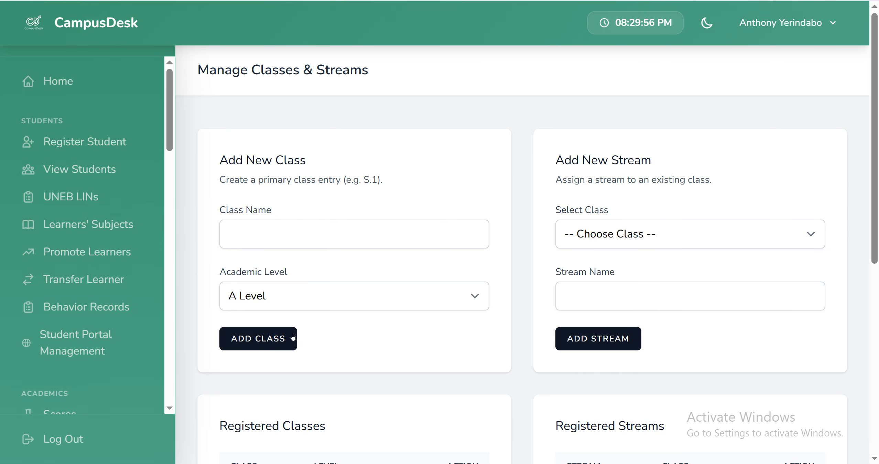
{"action": "scroll", "coordinate": [294, 333], "scroll_direction": "down", "scroll_amount": 7}
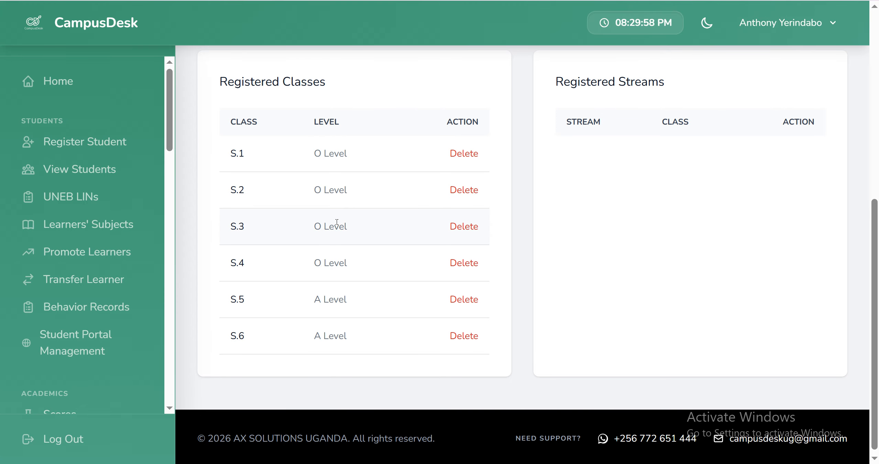
Step: Add a stream named West to the S.1 (O Level) class
{"action": "scroll", "coordinate": [337, 221], "scroll_direction": "up", "scroll_amount": 5}
{"action": "scroll", "coordinate": [520, 266], "scroll_direction": "up", "scroll_amount": 4}
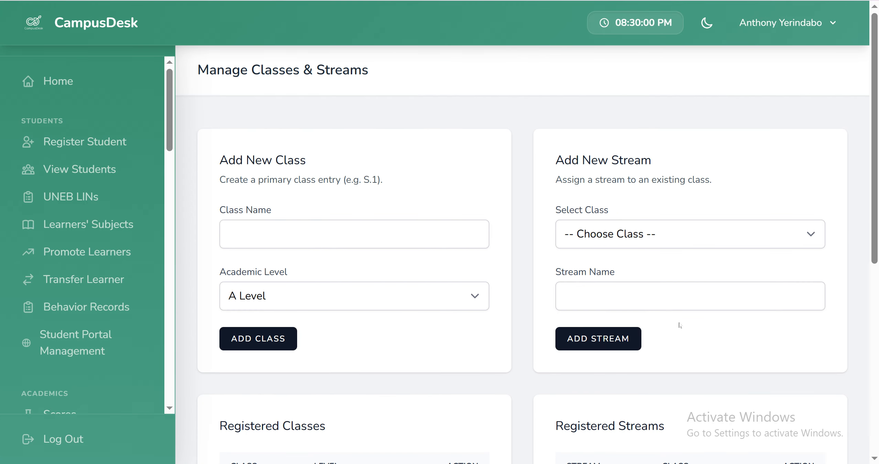
{"action": "scroll", "coordinate": [385, 292], "scroll_direction": "down", "scroll_amount": 8}
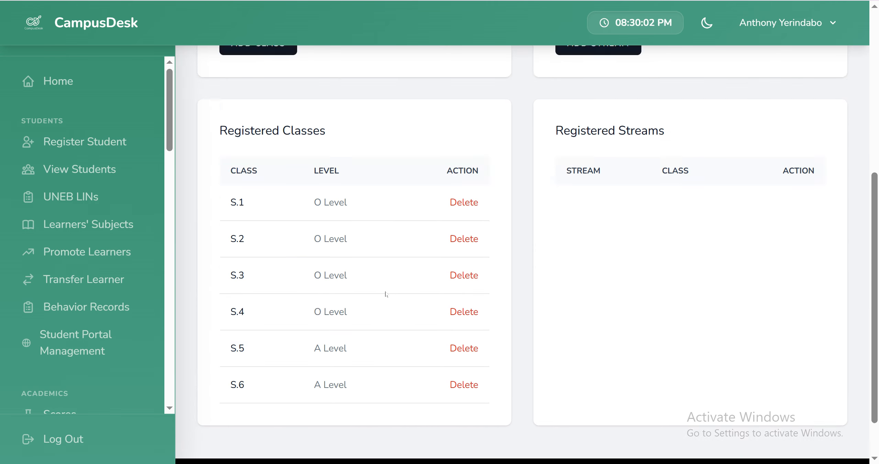
{"action": "scroll", "coordinate": [385, 293], "scroll_direction": "up", "scroll_amount": 5}
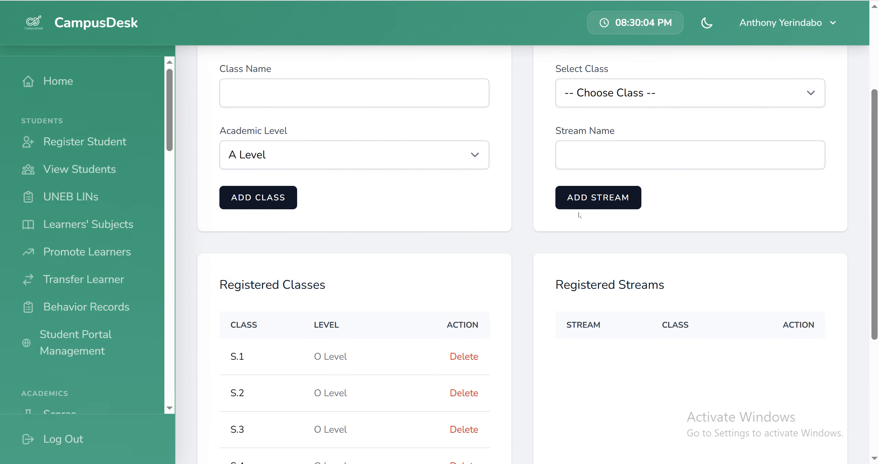
{"action": "scroll", "coordinate": [579, 215], "scroll_direction": "up", "scroll_amount": 3}
{"action": "left_click", "coordinate": [606, 230]}
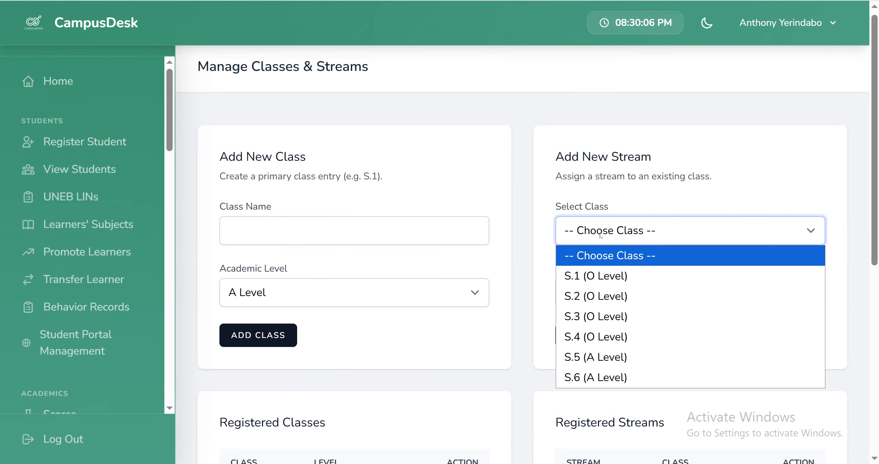
{"action": "left_click", "coordinate": [608, 280]}
{"action": "left_click", "coordinate": [604, 296]}
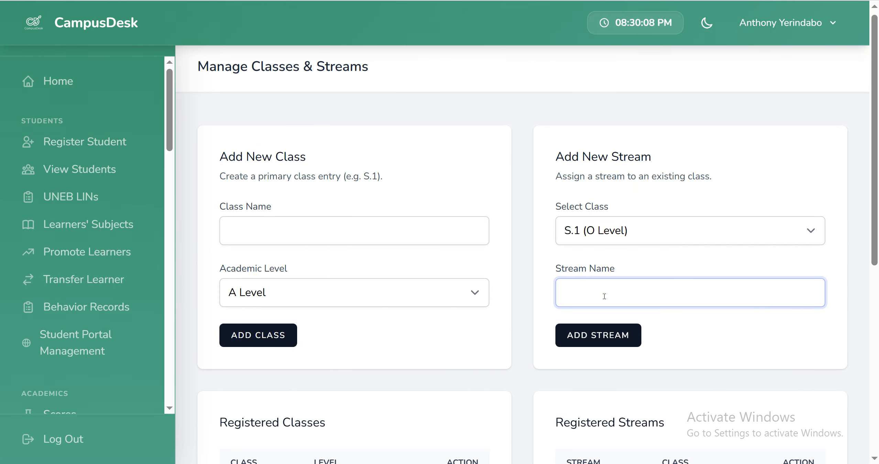
{"action": "type", "text": "West"}
{"action": "left_click", "coordinate": [595, 335]}
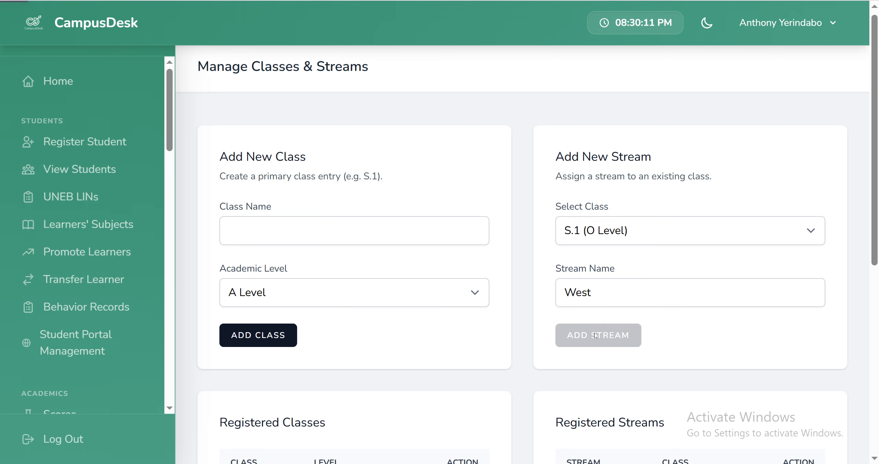
Step: Add a stream named East to the S.1 (O Level) class and check the registered streams
{"action": "left_click", "coordinate": [602, 296]}
{"action": "type", "text": "Eas"}
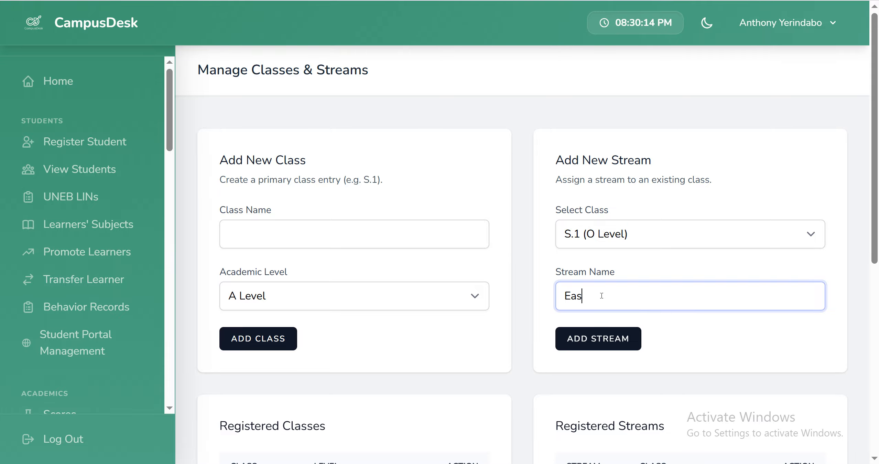
{"action": "type", "text": "t"}
{"action": "left_click", "coordinate": [587, 339]}
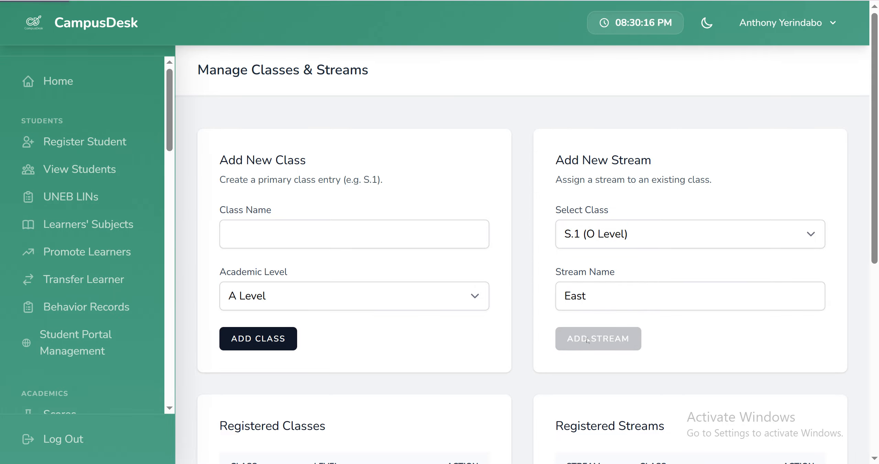
{"action": "scroll", "coordinate": [585, 338], "scroll_direction": "down", "scroll_amount": 10}
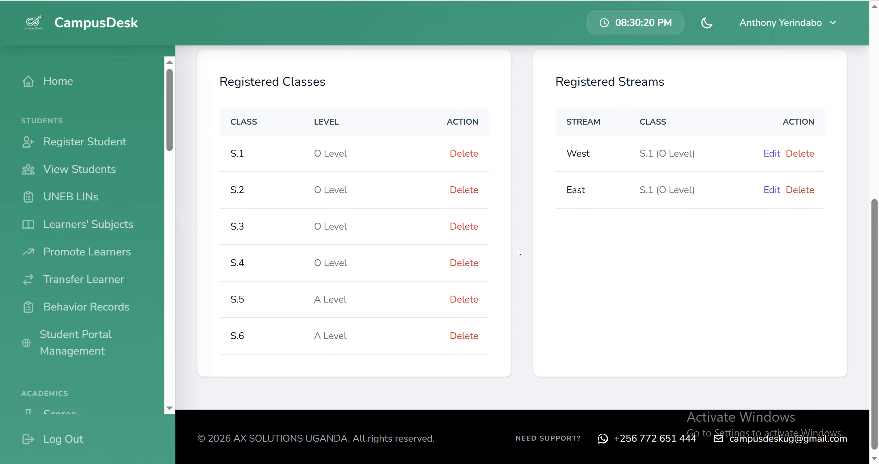
{"action": "scroll", "coordinate": [441, 289], "scroll_direction": "up", "scroll_amount": 10}
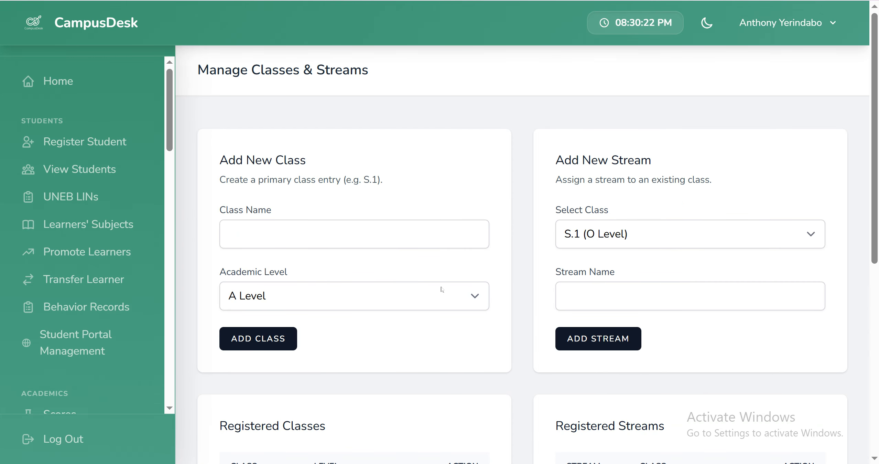
Step: Open the subject management page from the Management section
{"action": "scroll", "coordinate": [97, 296], "scroll_direction": "down", "scroll_amount": 8}
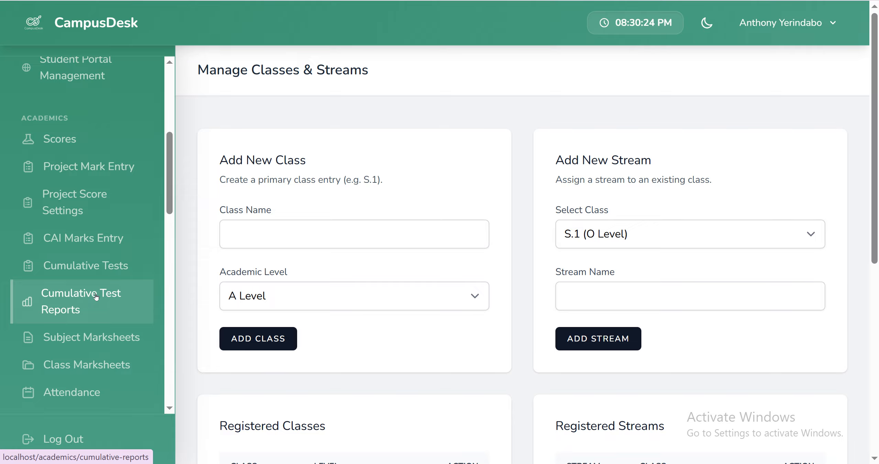
{"action": "scroll", "coordinate": [96, 296], "scroll_direction": "down", "scroll_amount": 10}
{"action": "scroll", "coordinate": [96, 295], "scroll_direction": "up", "scroll_amount": 3}
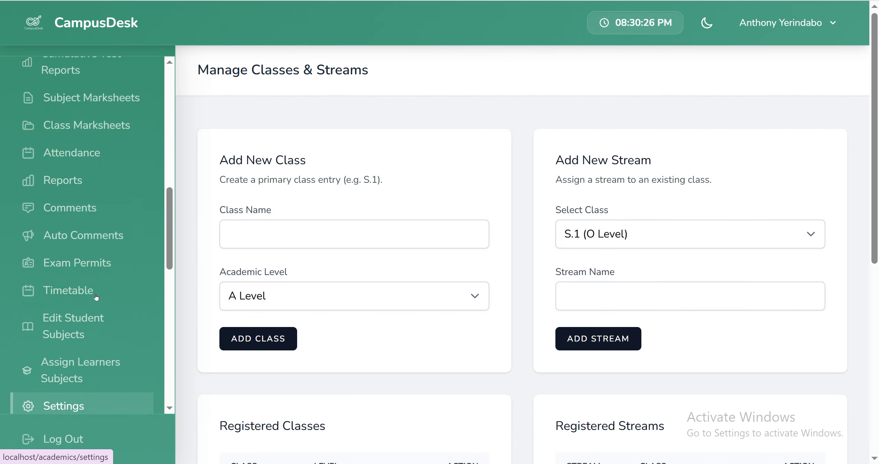
{"action": "scroll", "coordinate": [96, 296], "scroll_direction": "up", "scroll_amount": 1}
{"action": "scroll", "coordinate": [96, 297], "scroll_direction": "down", "scroll_amount": 6}
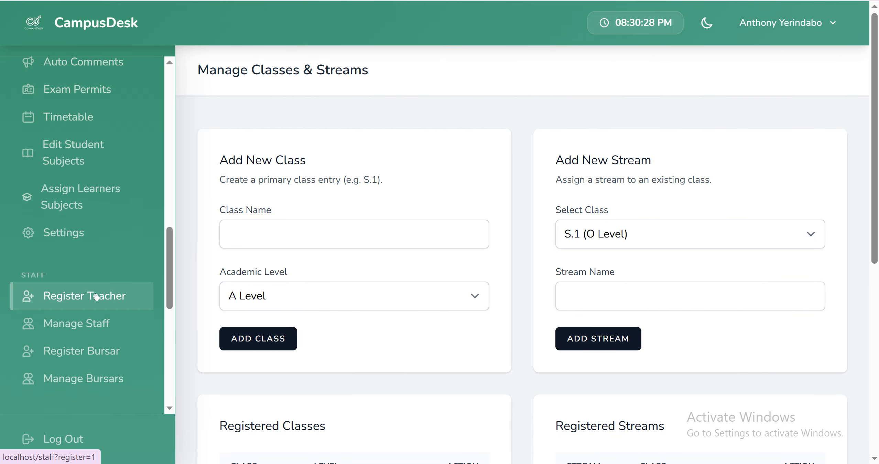
{"action": "scroll", "coordinate": [96, 296], "scroll_direction": "down", "scroll_amount": 11}
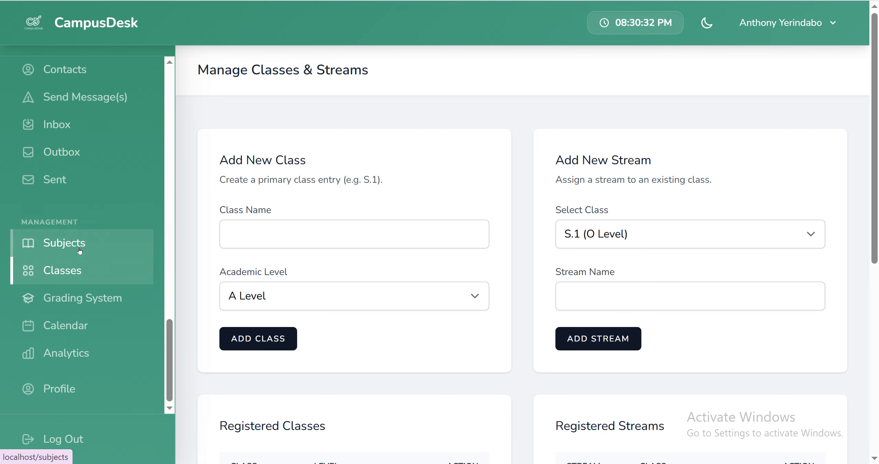
{"action": "left_click", "coordinate": [65, 245]}
Step: Add Mathematics as a compulsory O Level subject with code 425 and exam paper P425/1
{"action": "scroll", "coordinate": [290, 271], "scroll_direction": "down", "scroll_amount": 2}
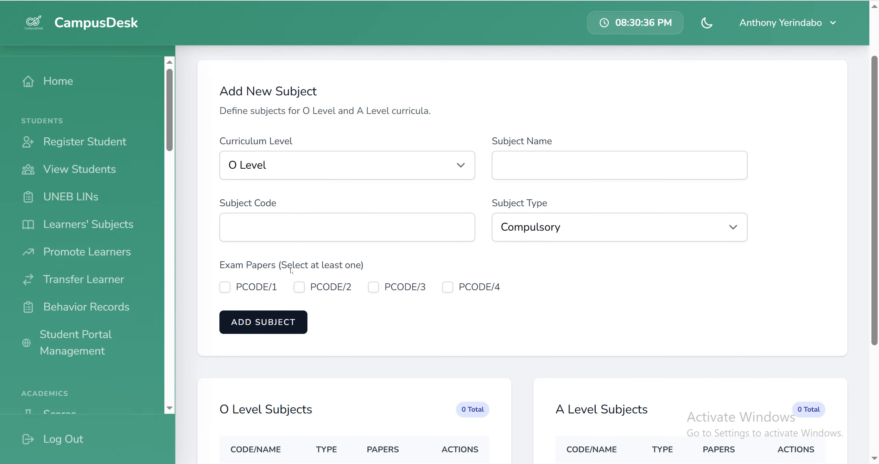
{"action": "left_click", "coordinate": [372, 177]}
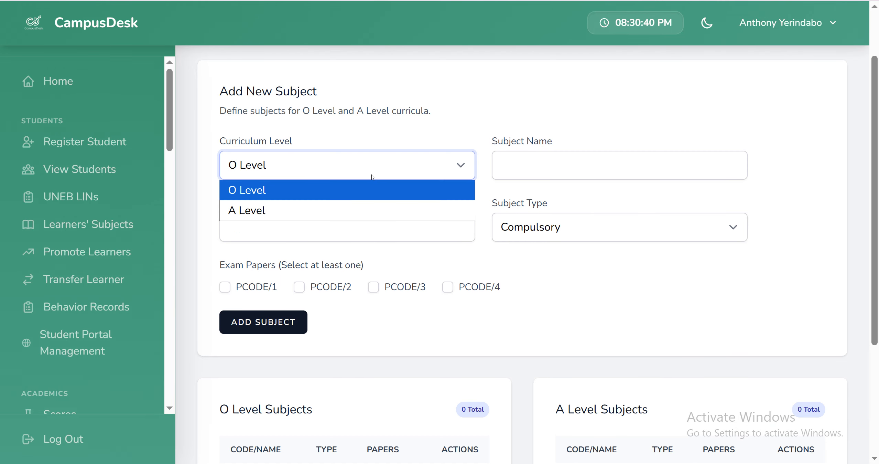
{"action": "left_click", "coordinate": [372, 177]}
{"action": "left_click", "coordinate": [525, 170]}
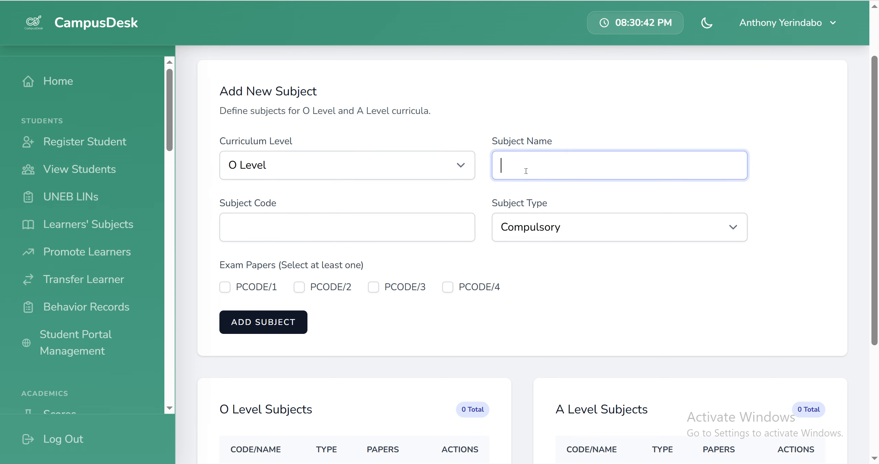
{"action": "type", "text": "Mathematics"}
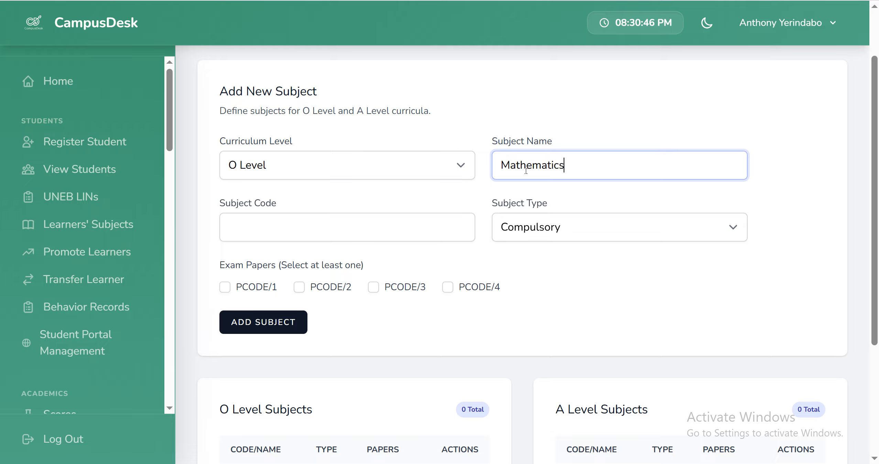
{"action": "left_click", "coordinate": [282, 235]}
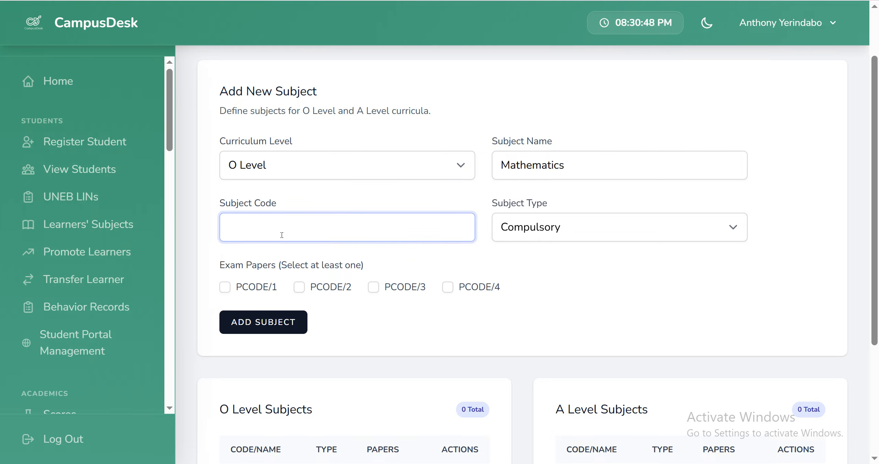
{"action": "type", "text": "425"}
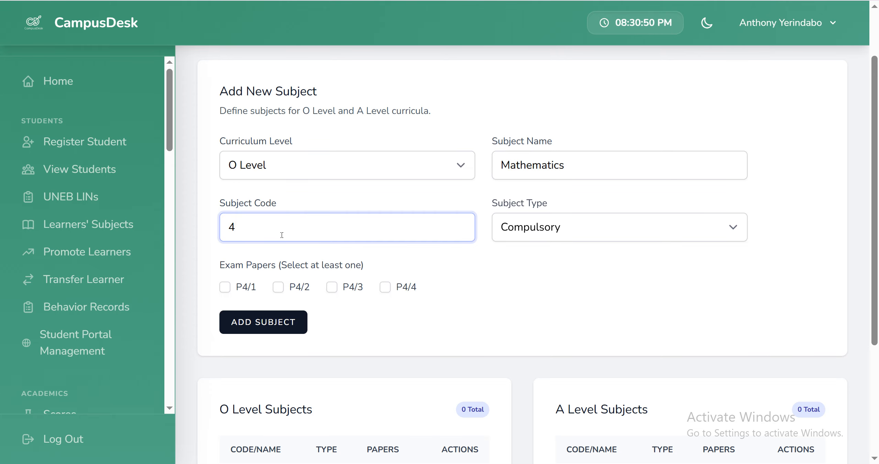
{"action": "left_click", "coordinate": [547, 240]}
{"action": "left_click", "coordinate": [548, 250]}
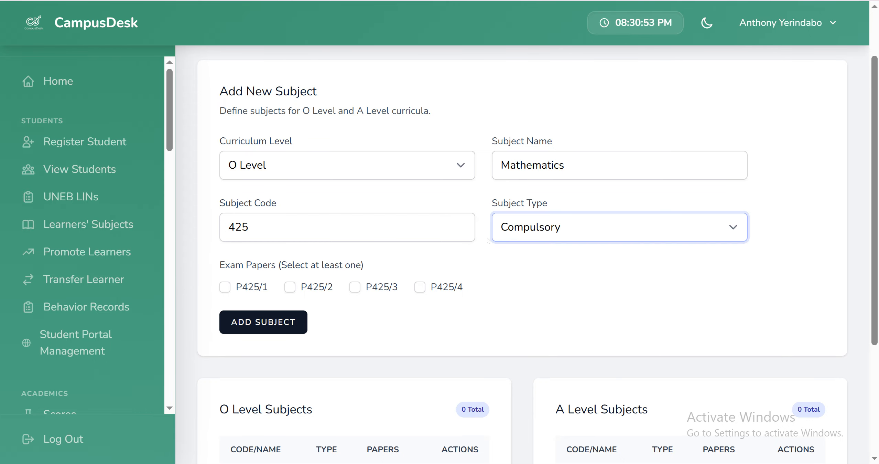
{"action": "left_click", "coordinate": [225, 287]}
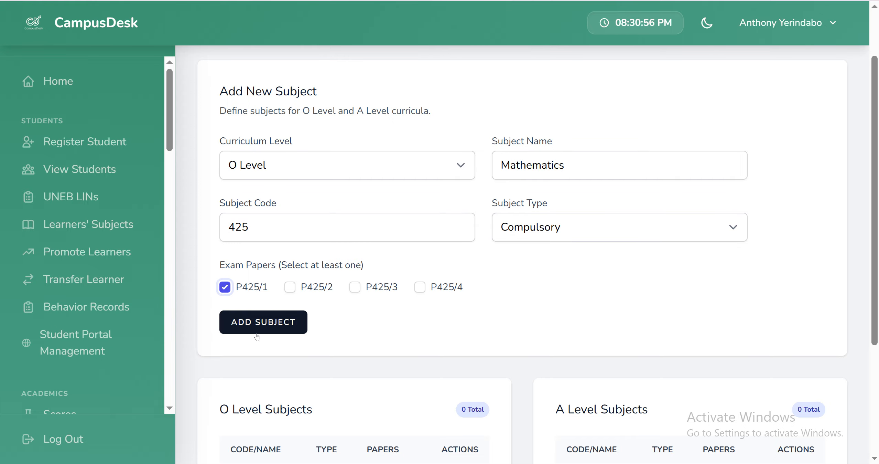
{"action": "left_click", "coordinate": [271, 330]}
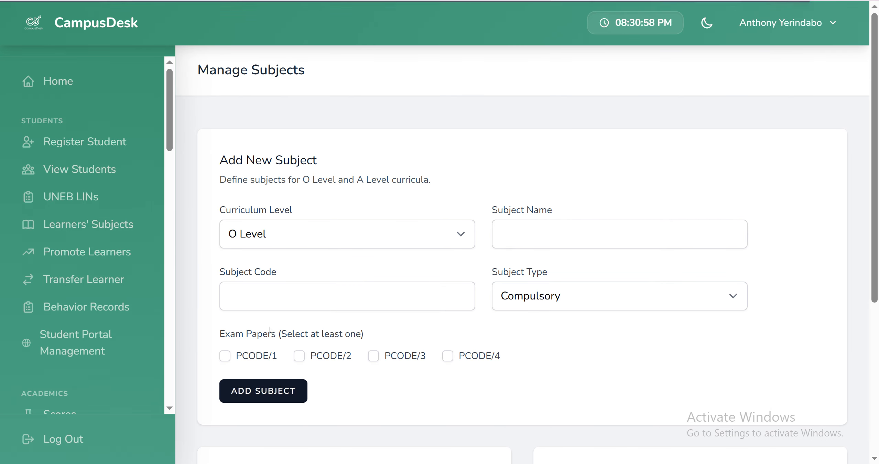
Step: Add Geography as a compulsory O Level subject with code 121 and exam paper P121/1
{"action": "left_click", "coordinate": [534, 245]}
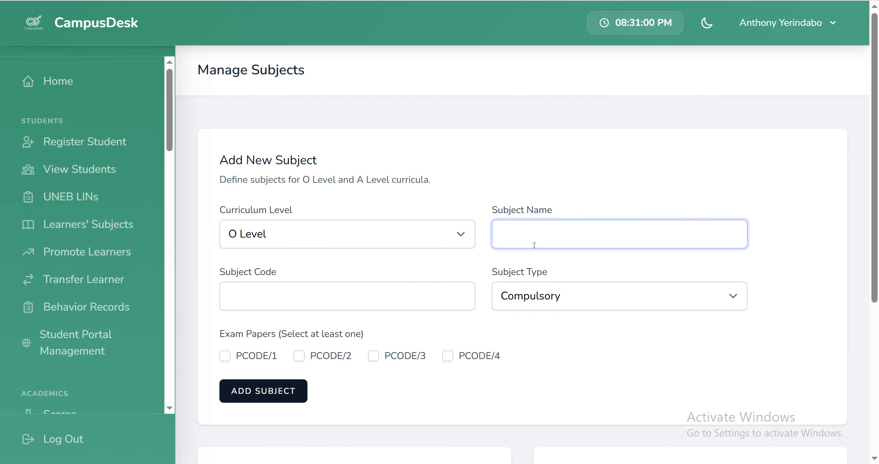
{"action": "type", "text": "Geography"}
{"action": "left_click", "coordinate": [329, 306]}
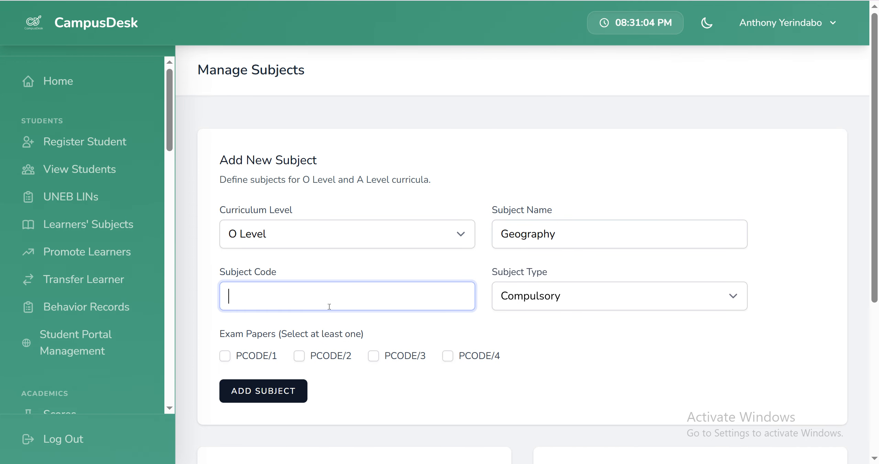
{"action": "type", "text": "121"}
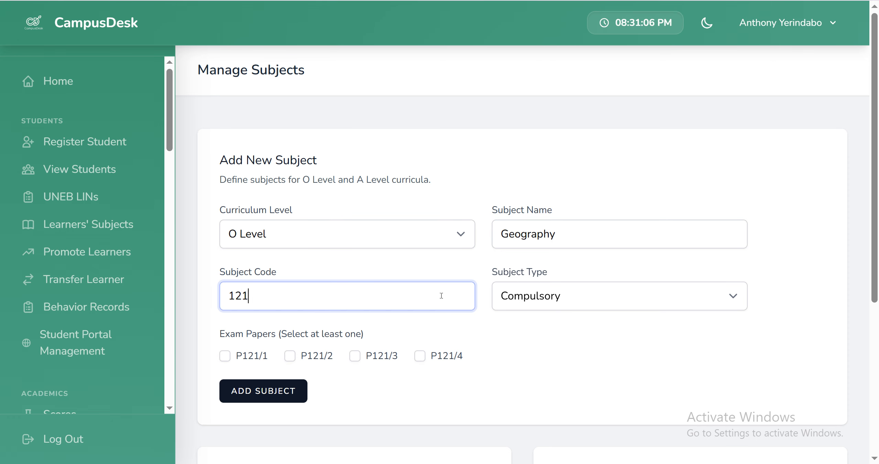
{"action": "scroll", "coordinate": [442, 294], "scroll_direction": "down", "scroll_amount": 2}
{"action": "left_click", "coordinate": [226, 289]}
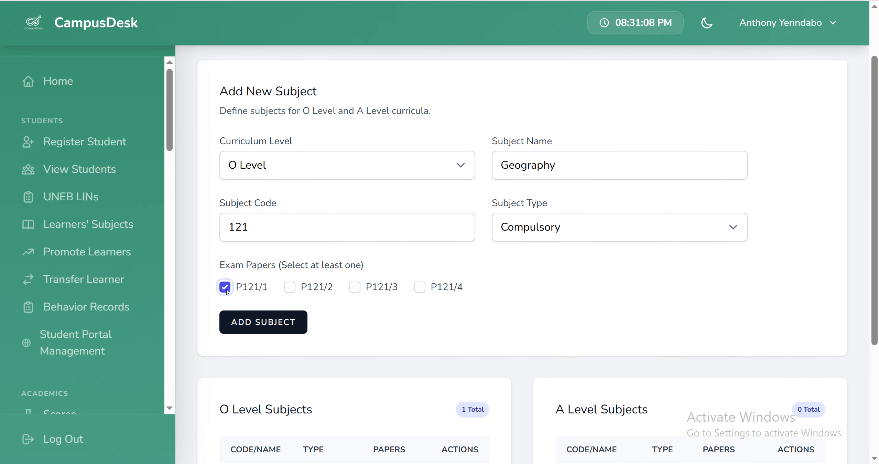
{"action": "scroll", "coordinate": [267, 318], "scroll_direction": "down", "scroll_amount": 4}
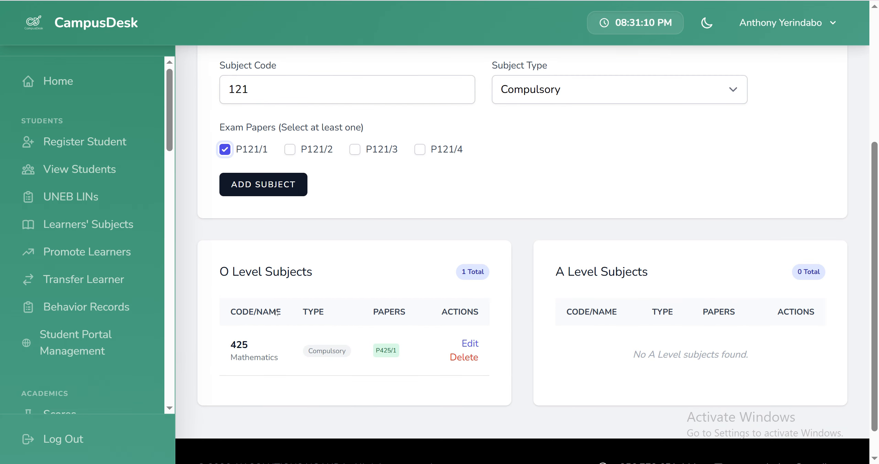
{"action": "left_click", "coordinate": [271, 185]}
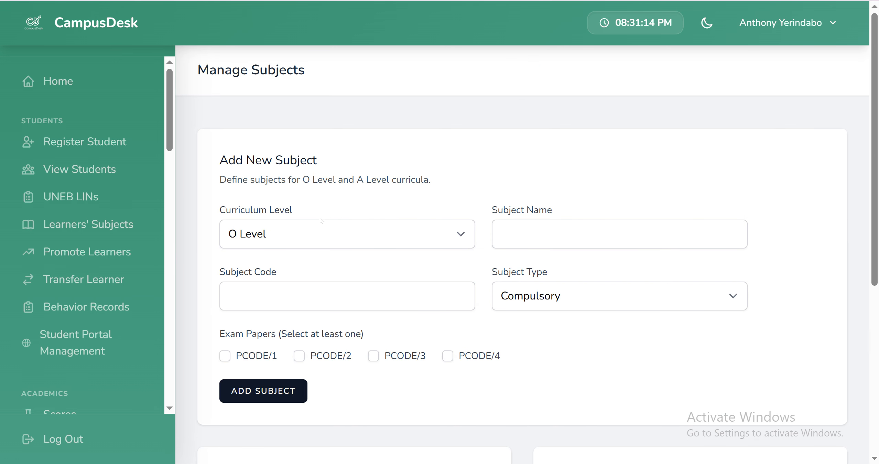
Step: Add History as a compulsory O Level subject with code 113 and exam paper P113/1
{"action": "left_click", "coordinate": [524, 237]}
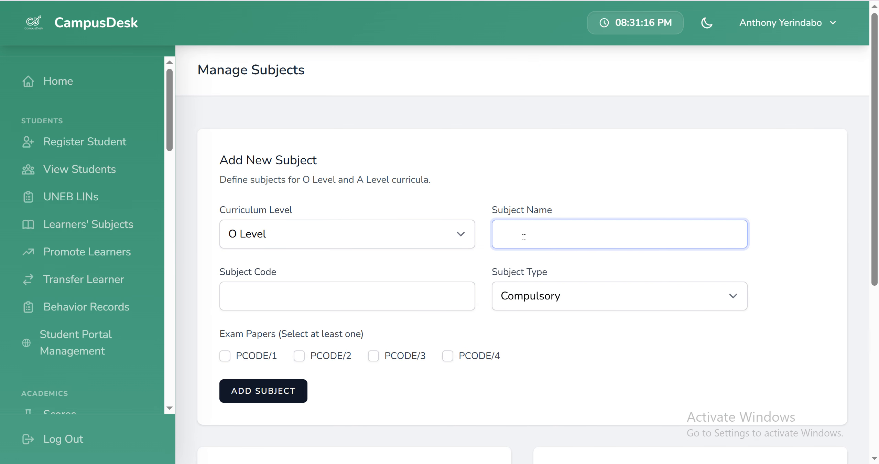
{"action": "type", "text": "History"}
{"action": "left_click", "coordinate": [266, 304]}
{"action": "type", "text": "11"}
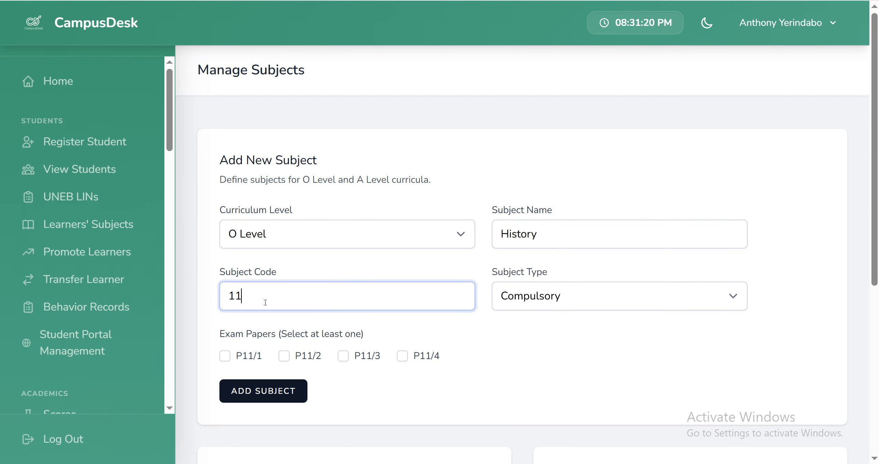
{"action": "type", "text": "3"}
{"action": "left_click", "coordinate": [227, 357]}
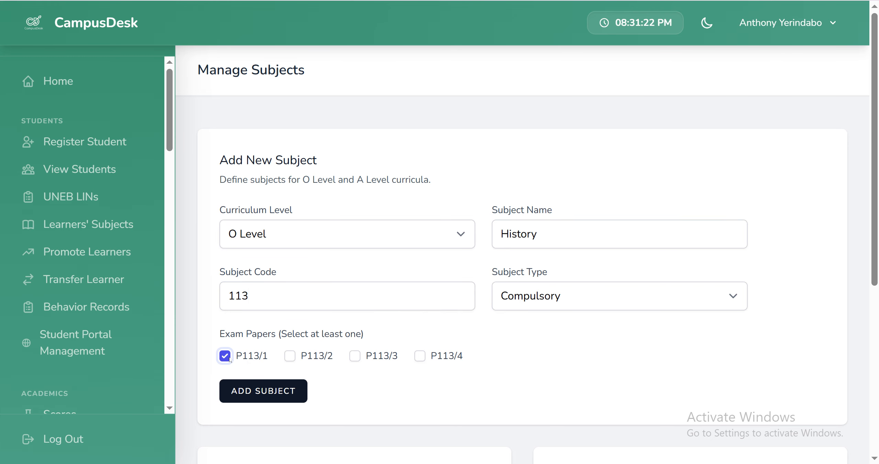
{"action": "left_click", "coordinate": [258, 394]}
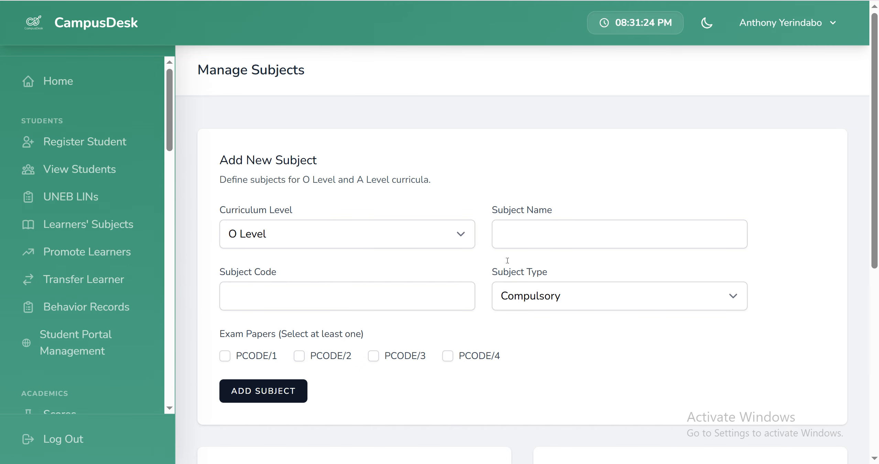
Step: Add Biology as a compulsory O Level subject with code 114 and exam paper P114/1
{"action": "left_click", "coordinate": [514, 243]}
{"action": "type", "text": "Biology"}
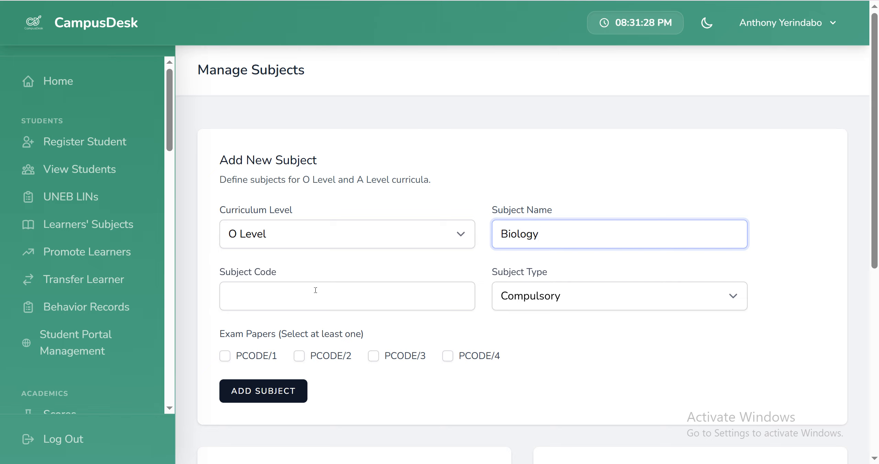
{"action": "left_click", "coordinate": [299, 293]}
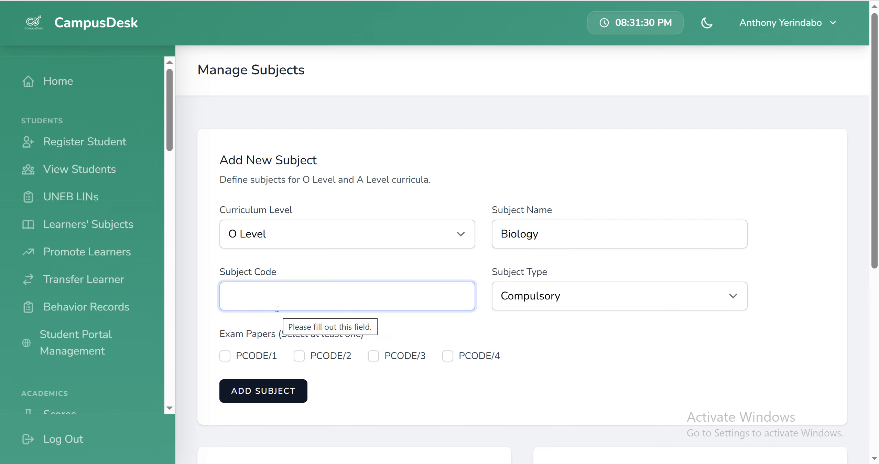
{"action": "type", "text": "114"}
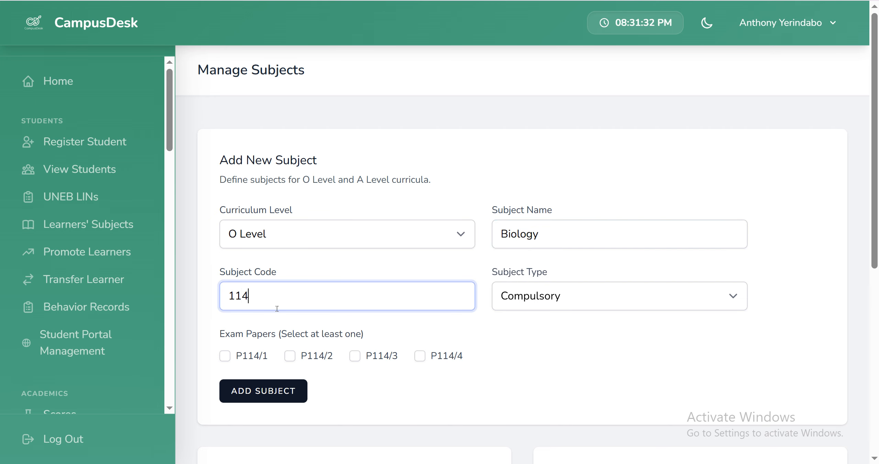
{"action": "left_click", "coordinate": [230, 360]}
{"action": "left_click", "coordinate": [250, 387]}
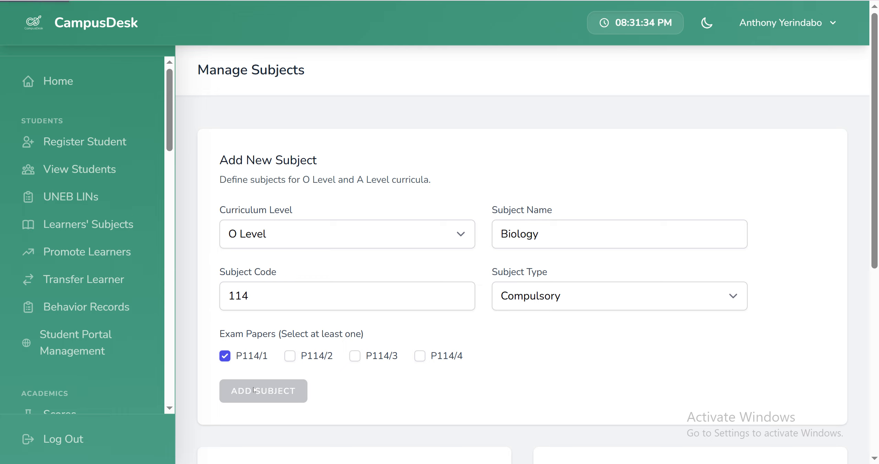
Step: Add Chemistry as a compulsory O Level subject with code 115 and exam papers P115/1 and P115/2
{"action": "left_click", "coordinate": [542, 236]}
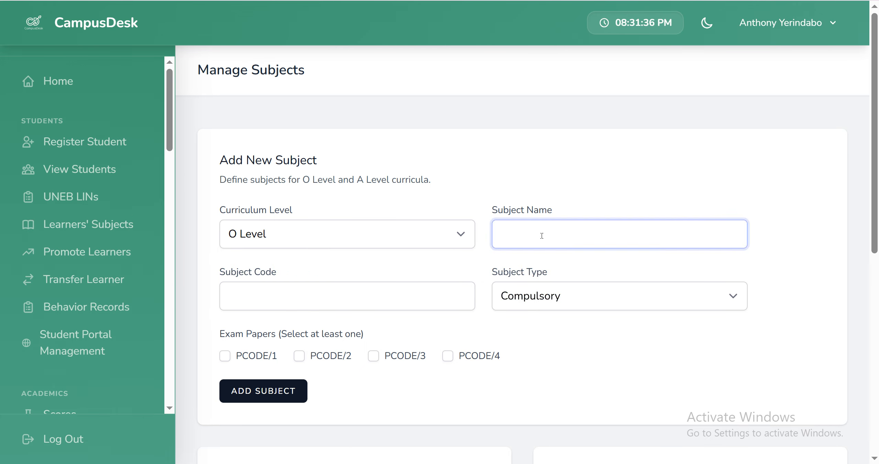
{"action": "type", "text": "Chemistry"}
{"action": "left_click", "coordinate": [336, 286]}
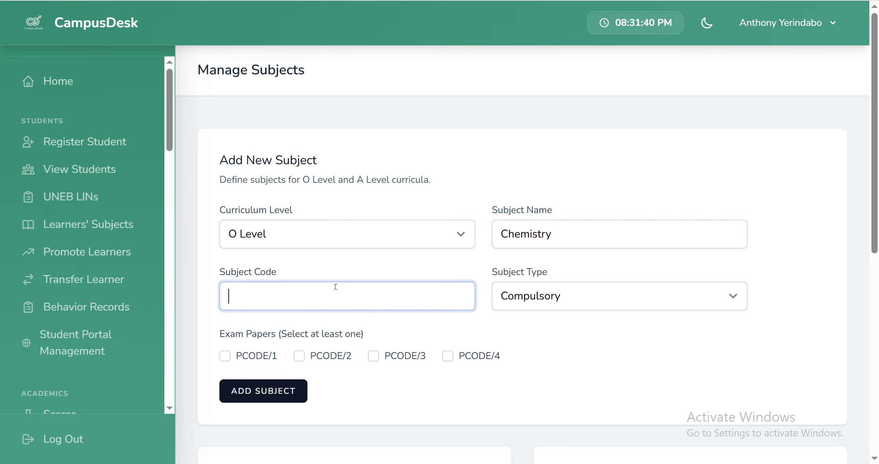
{"action": "type", "text": "115"}
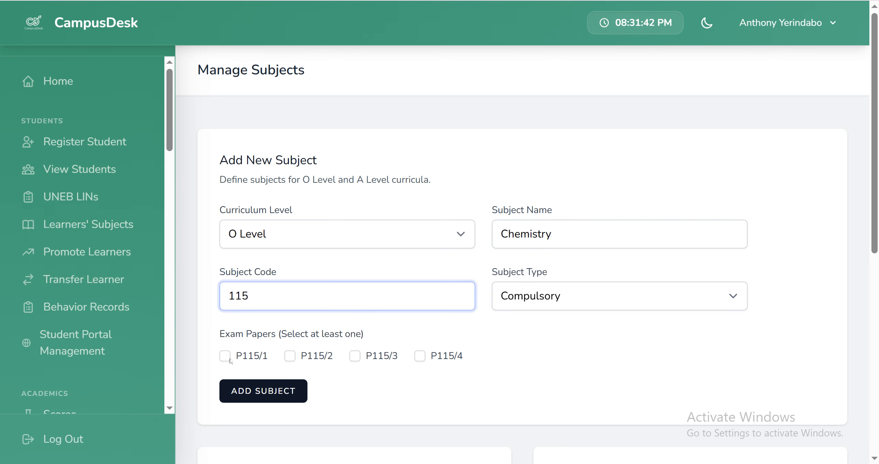
{"action": "left_click", "coordinate": [228, 358]}
{"action": "left_click", "coordinate": [291, 360]}
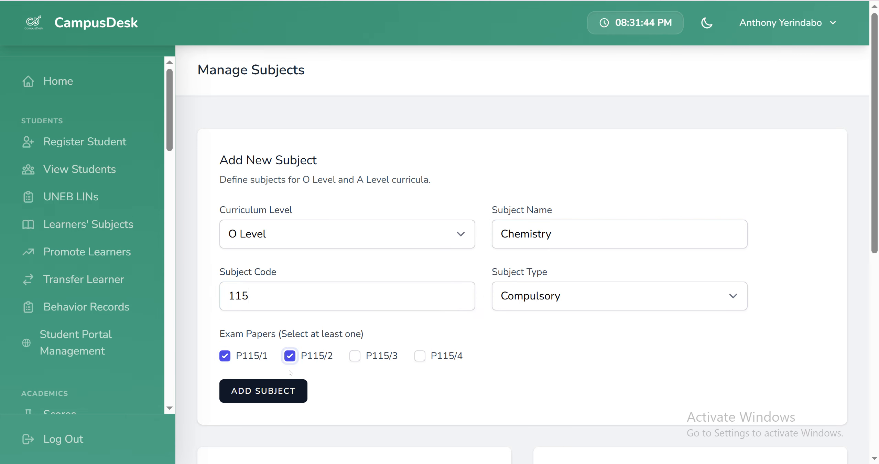
{"action": "left_click", "coordinate": [280, 394]}
Step: Add exam paper P114/2 to the O Level Biology subject and check the updated subject list
{"action": "scroll", "coordinate": [279, 395], "scroll_direction": "down", "scroll_amount": 10}
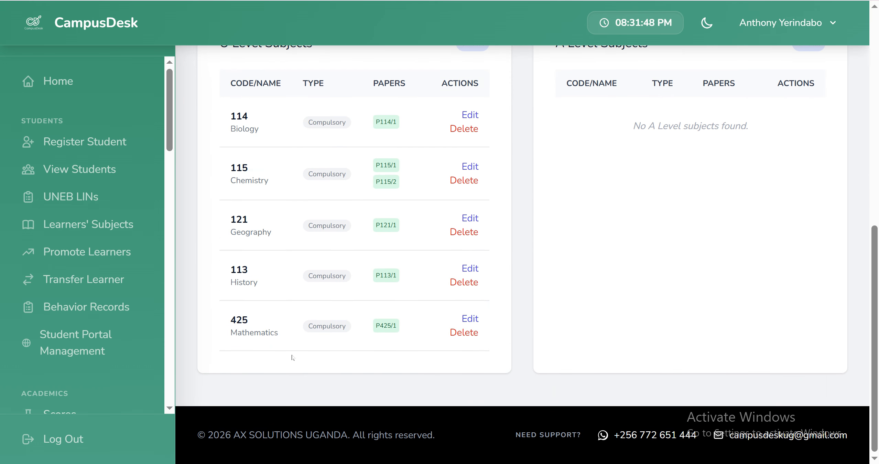
{"action": "left_click", "coordinate": [470, 115]}
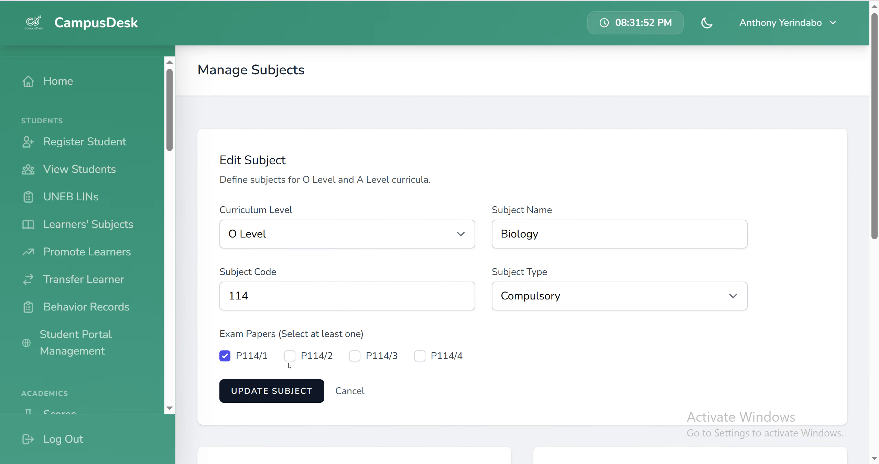
{"action": "left_click", "coordinate": [291, 357]}
{"action": "left_click", "coordinate": [288, 388]}
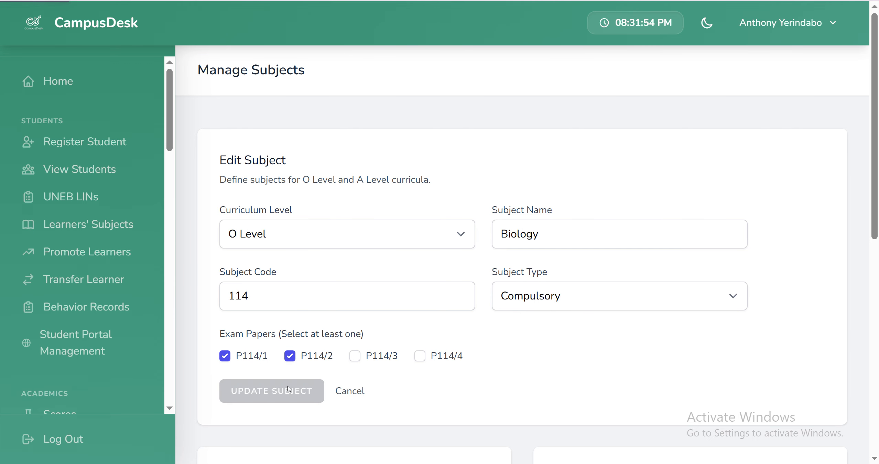
{"action": "scroll", "coordinate": [289, 388], "scroll_direction": "down", "scroll_amount": 10}
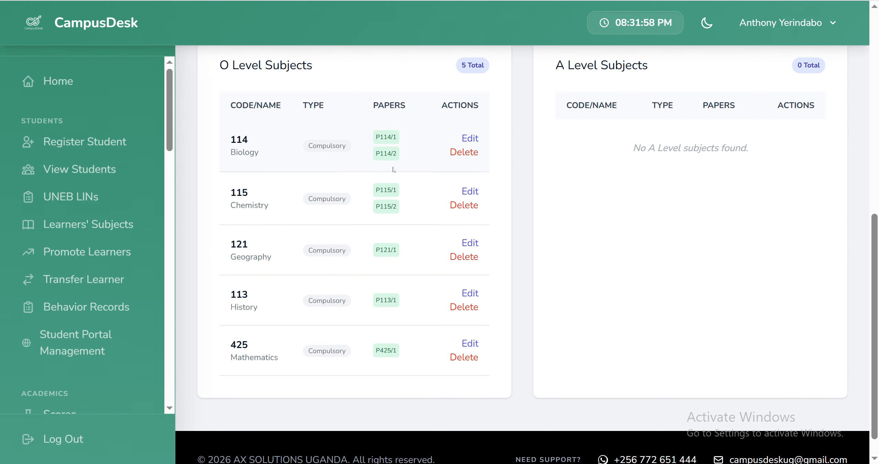
Step: Add Physics as a compulsory O Level subject with code 116 and exam papers P116/1 and P116/2
{"action": "scroll", "coordinate": [393, 169], "scroll_direction": "up", "scroll_amount": 10}
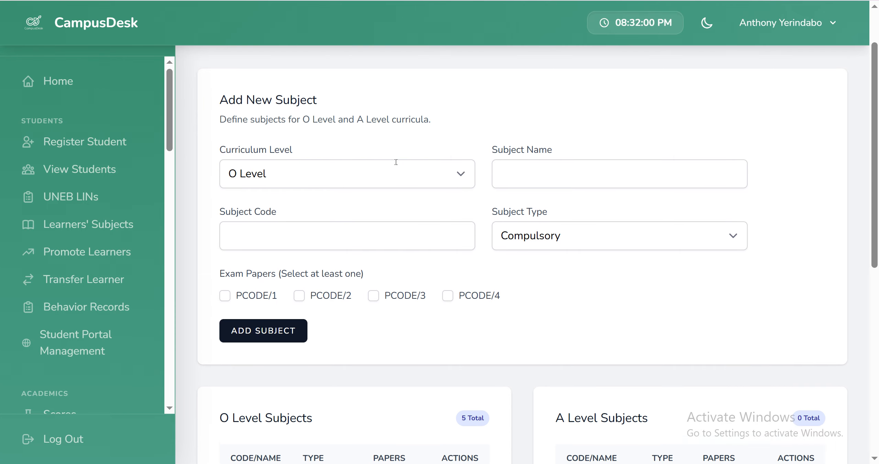
{"action": "scroll", "coordinate": [395, 162], "scroll_direction": "down", "scroll_amount": 1}
{"action": "scroll", "coordinate": [410, 247], "scroll_direction": "down", "scroll_amount": 10}
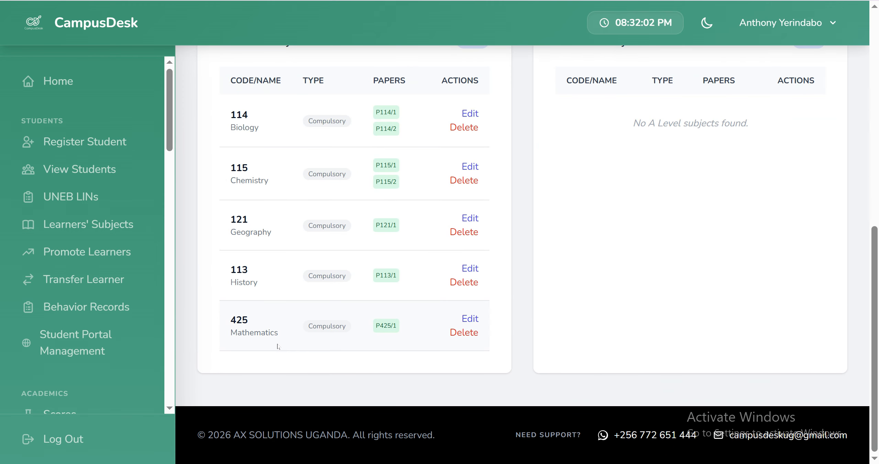
{"action": "scroll", "coordinate": [310, 169], "scroll_direction": "up", "scroll_amount": 10}
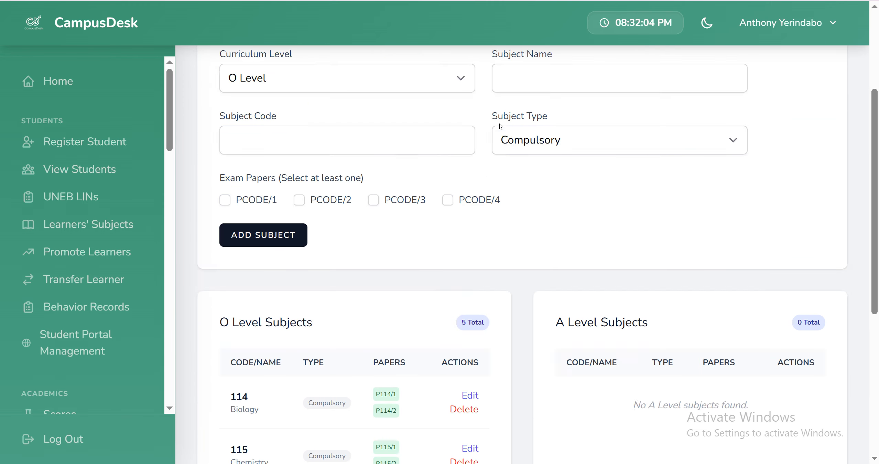
{"action": "left_click", "coordinate": [557, 203]}
{"action": "type", "text": "Physic"}
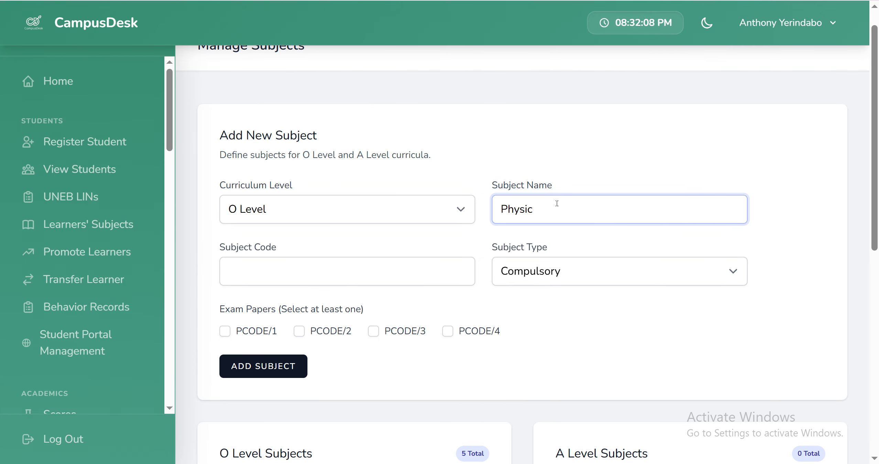
{"action": "type", "text": "s"}
{"action": "left_click", "coordinate": [361, 277]}
{"action": "type", "text": "116"}
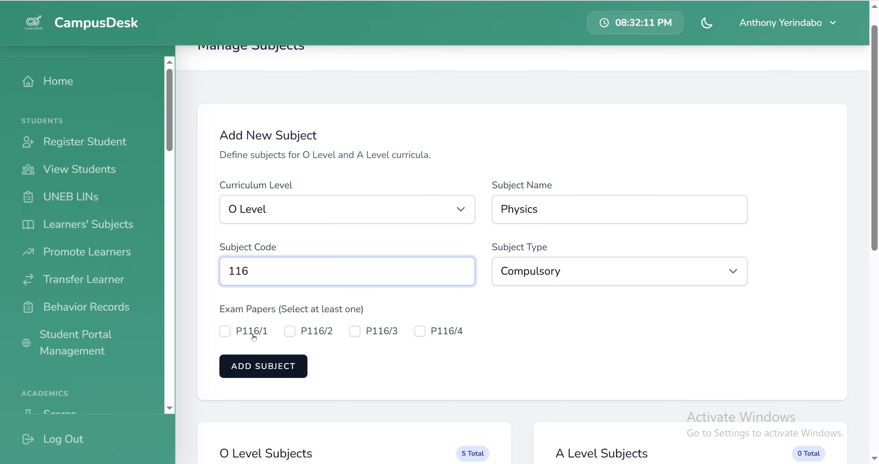
{"action": "left_click", "coordinate": [235, 331]}
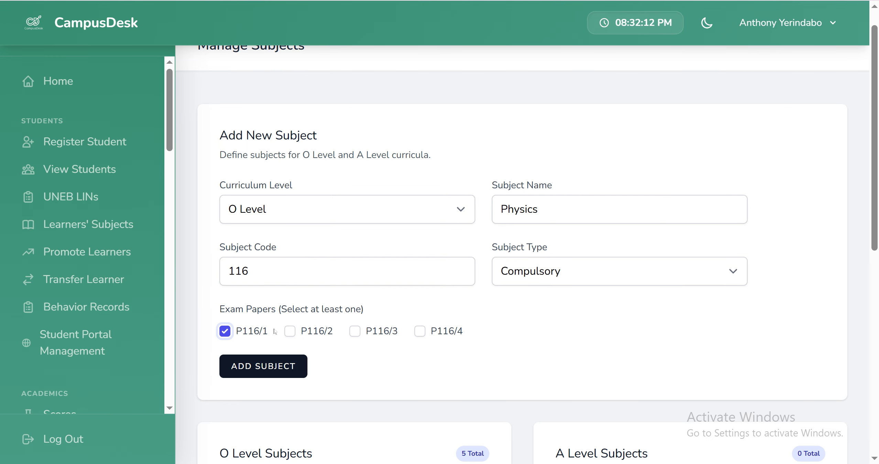
{"action": "left_click", "coordinate": [295, 332]}
{"action": "left_click", "coordinate": [282, 366]}
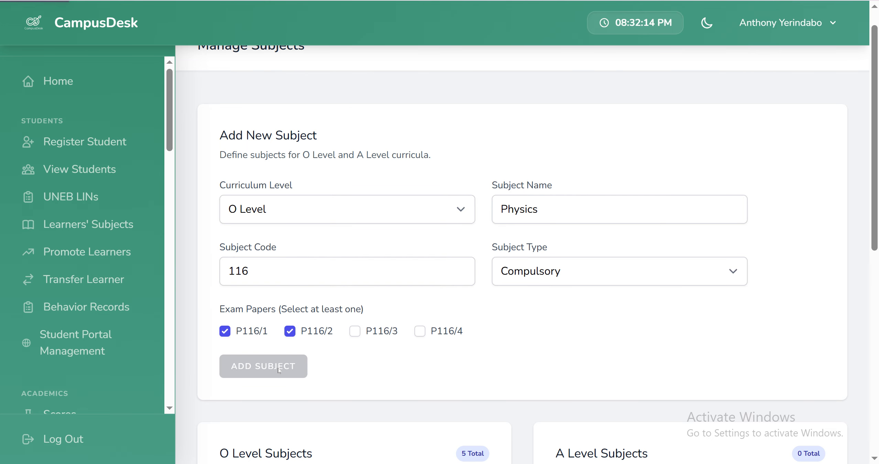
Step: Add English Language as a compulsory O Level subject with code 117 and exam paper P117/1, and check the subject list
{"action": "left_click", "coordinate": [514, 243]}
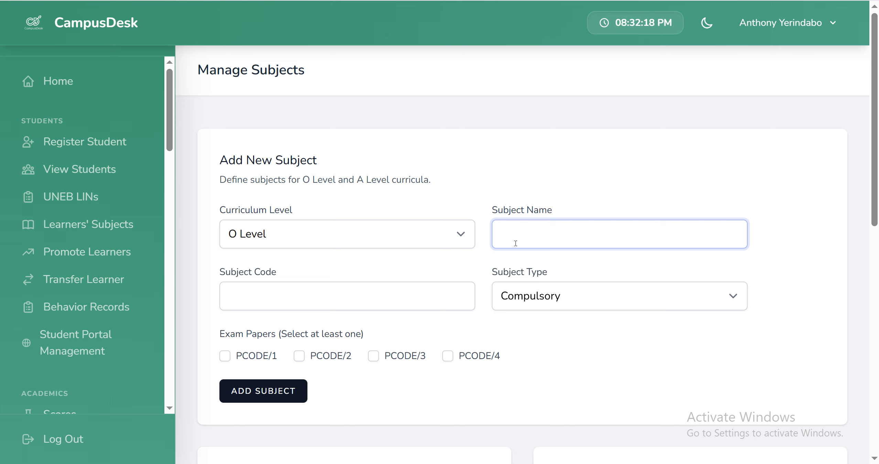
{"action": "type", "text": "English Language"}
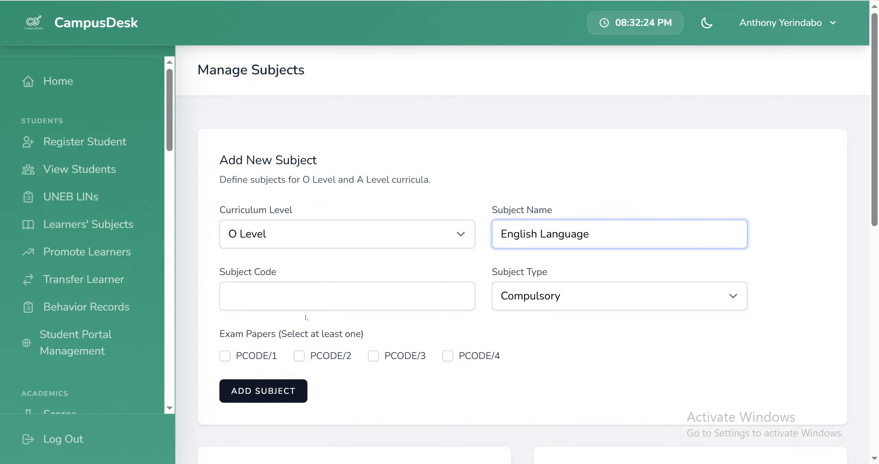
{"action": "left_click", "coordinate": [305, 304]}
{"action": "type", "text": "11"}
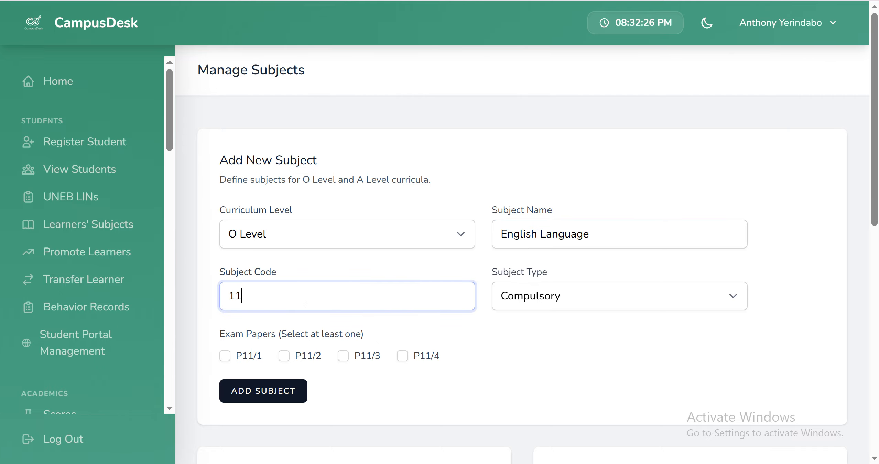
{"action": "type", "text": "7"}
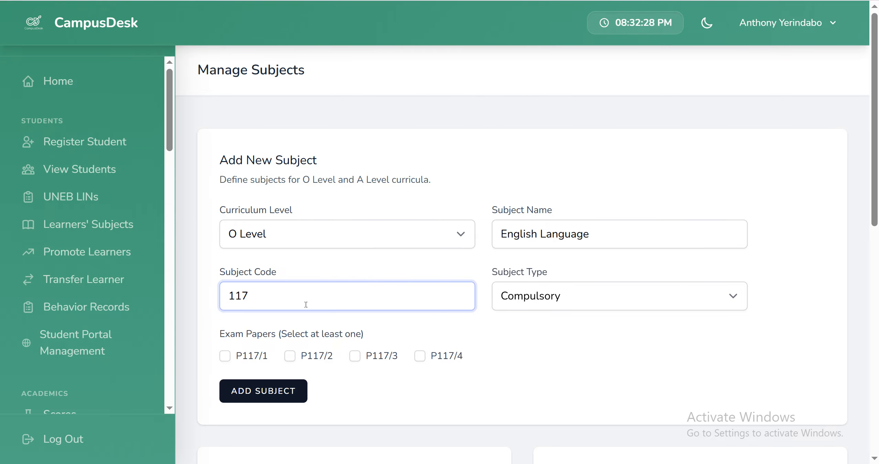
{"action": "left_click", "coordinate": [225, 356]}
{"action": "left_click", "coordinate": [257, 383]}
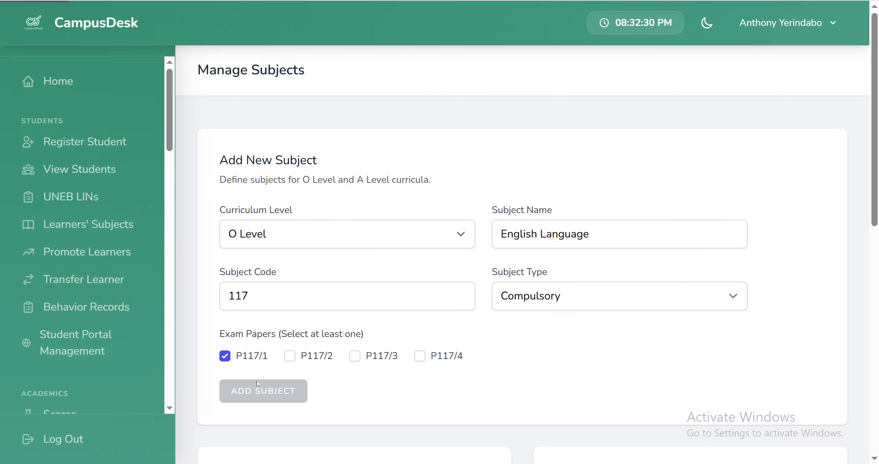
{"action": "scroll", "coordinate": [257, 383], "scroll_direction": "down", "scroll_amount": 7}
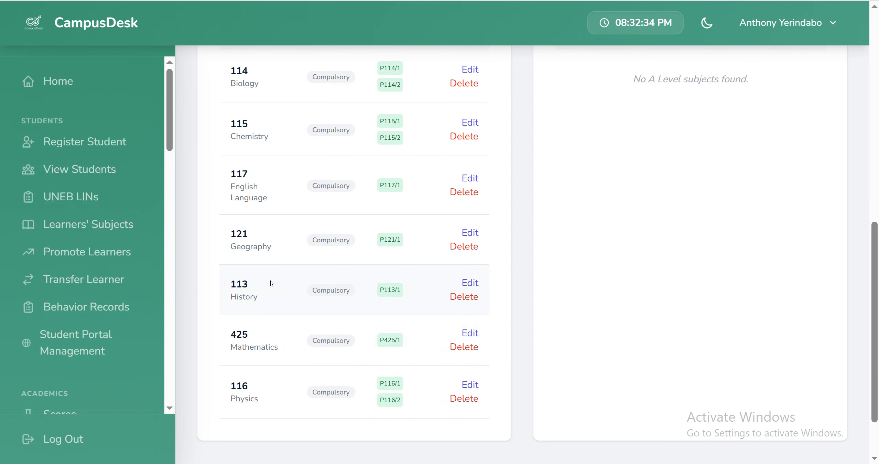
Step: Add ICT as an elective O Level subject with code 118 and exam papers P118/1 and P118/2
{"action": "scroll", "coordinate": [274, 127], "scroll_direction": "up", "scroll_amount": 10}
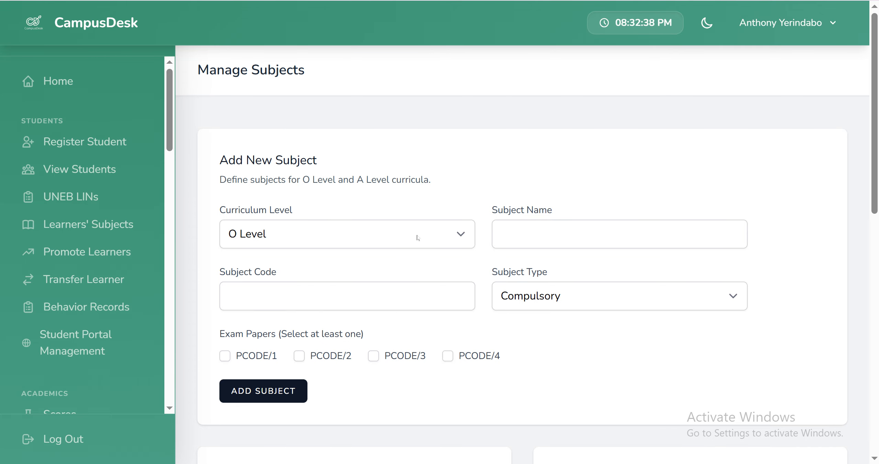
{"action": "left_click", "coordinate": [533, 235]}
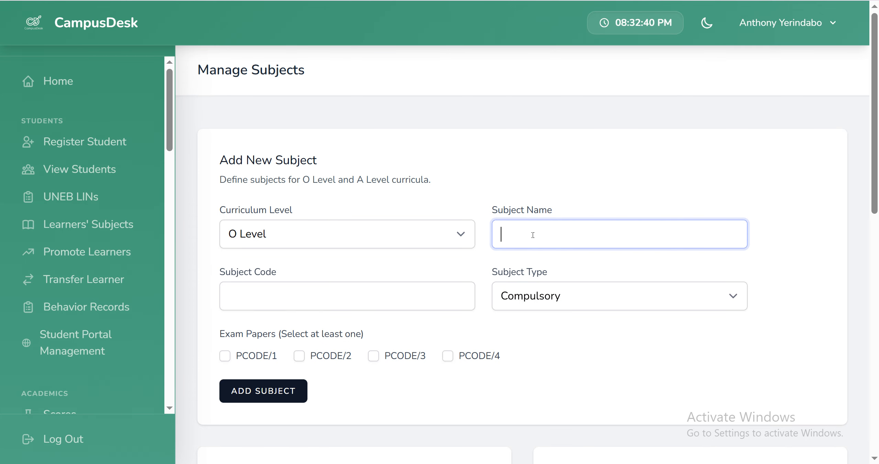
{"action": "type", "text": "ICT"}
{"action": "left_click", "coordinate": [384, 292]}
{"action": "type", "text": "118"}
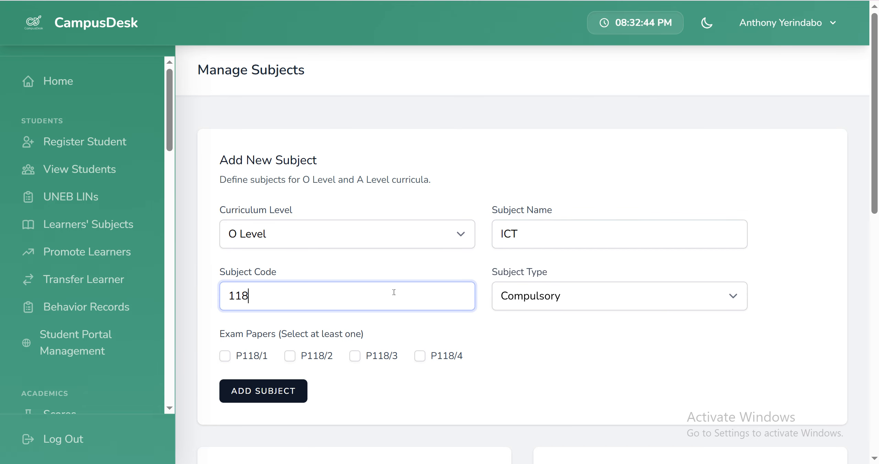
{"action": "left_click", "coordinate": [546, 303]}
{"action": "left_click", "coordinate": [536, 339]}
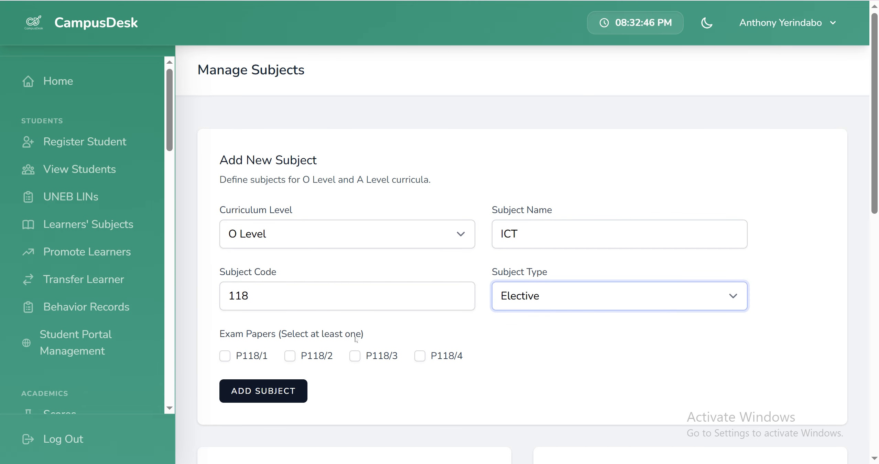
{"action": "left_click", "coordinate": [225, 357]}
{"action": "left_click", "coordinate": [291, 356]}
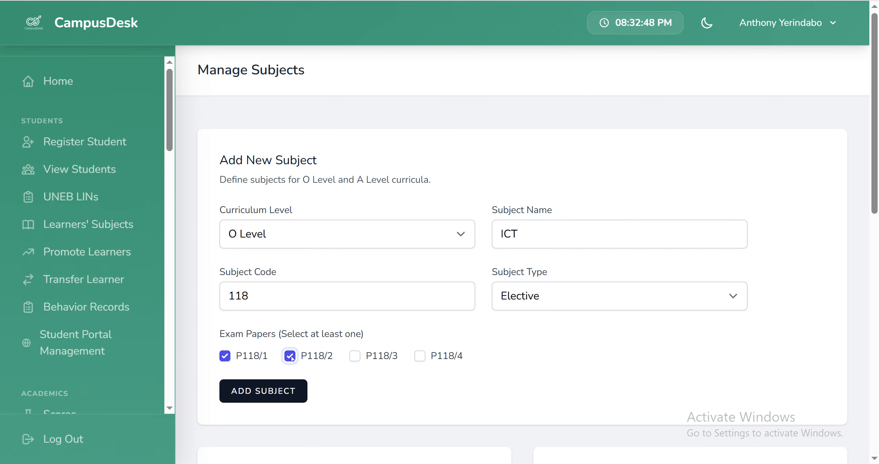
{"action": "left_click", "coordinate": [271, 391]}
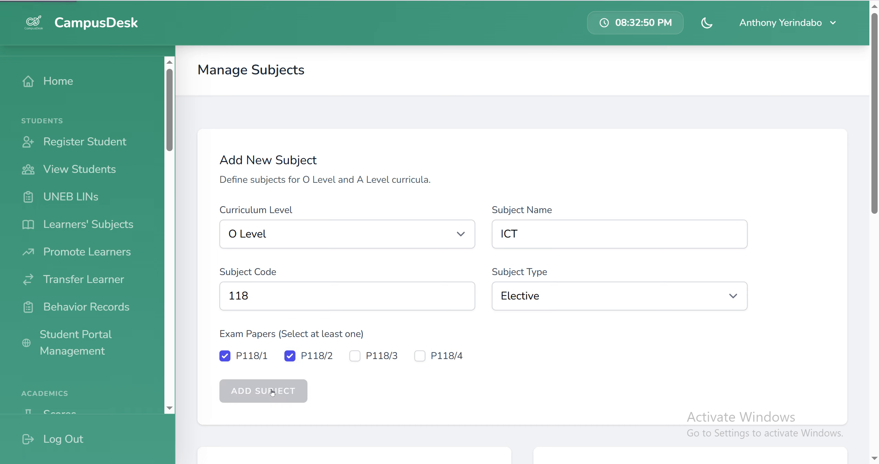
Step: Add Agriculture as an elective O Level subject with code 119 and exam papers P119/1 and P119/2, and check the subject lists
{"action": "left_click", "coordinate": [546, 235]}
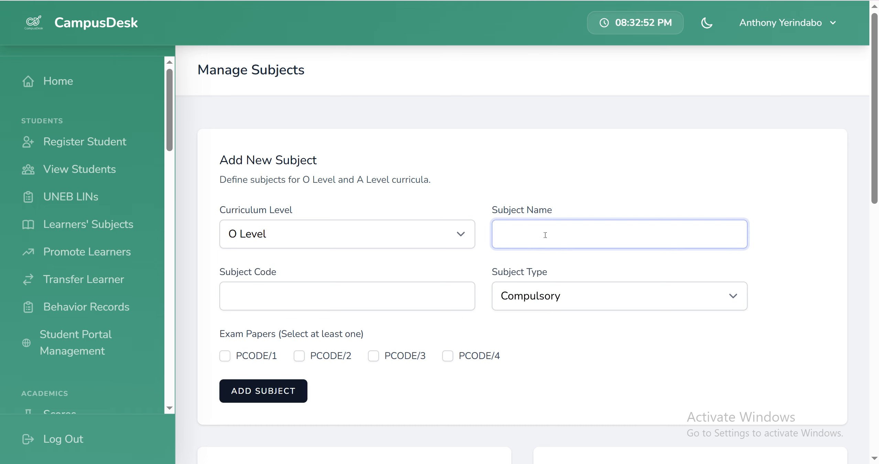
{"action": "type", "text": "Agriculture"}
{"action": "left_click", "coordinate": [527, 298]}
{"action": "left_click", "coordinate": [527, 337]}
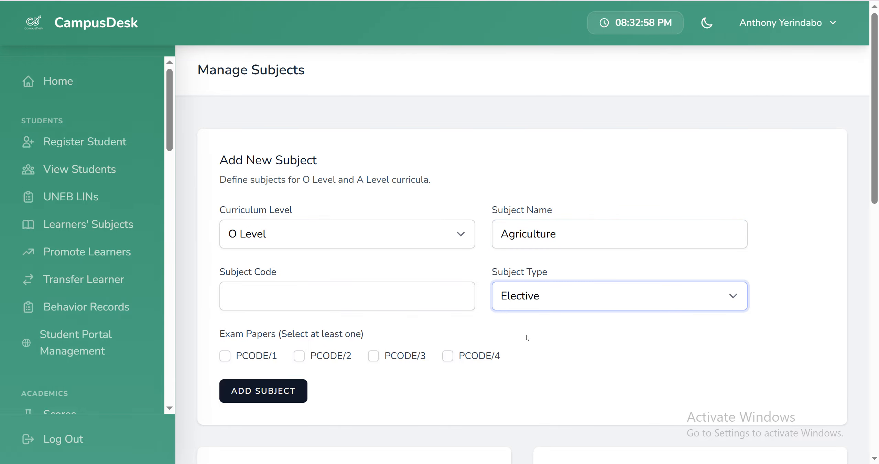
{"action": "left_click", "coordinate": [314, 298]}
{"action": "type", "text": "119"}
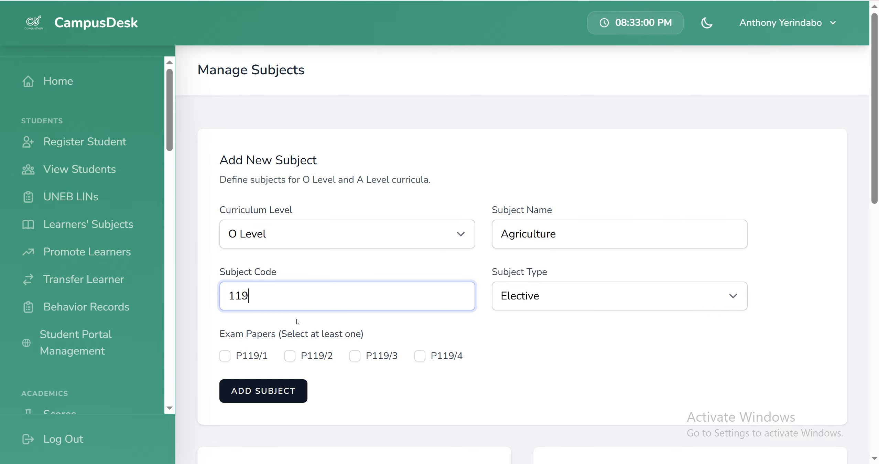
{"action": "left_click", "coordinate": [224, 356]}
{"action": "left_click", "coordinate": [290, 357]}
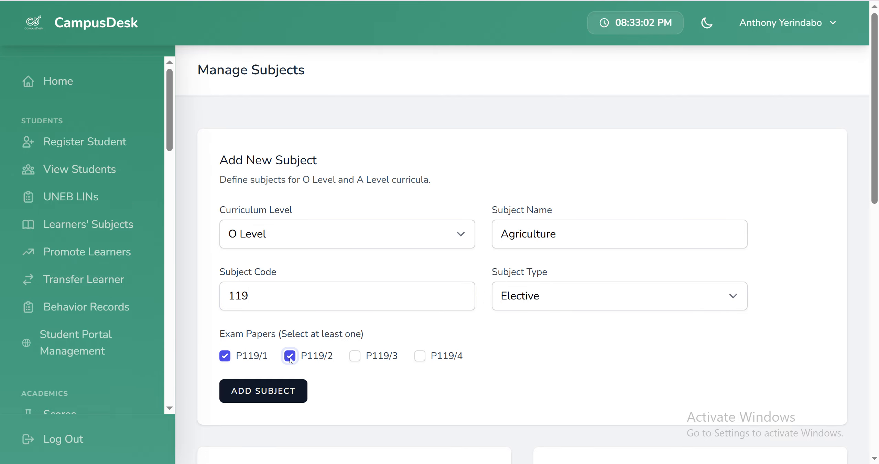
{"action": "left_click", "coordinate": [278, 387]}
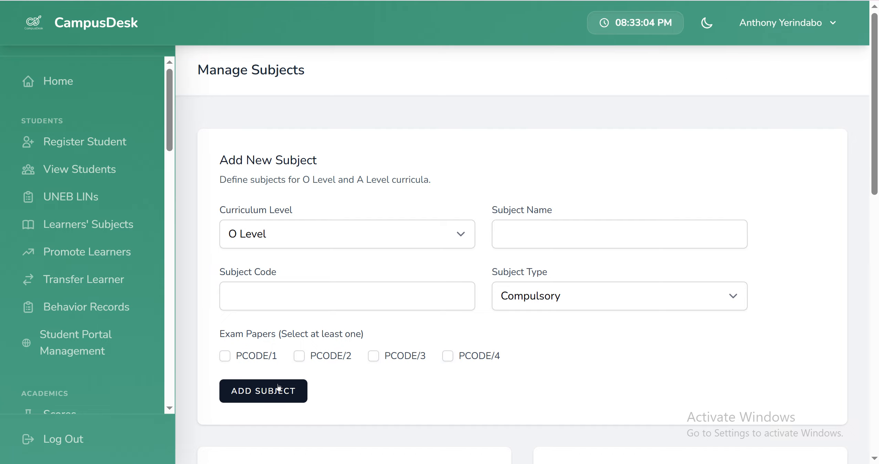
{"action": "scroll", "coordinate": [296, 375], "scroll_direction": "down", "scroll_amount": 2}
{"action": "scroll", "coordinate": [313, 367], "scroll_direction": "up", "scroll_amount": 7}
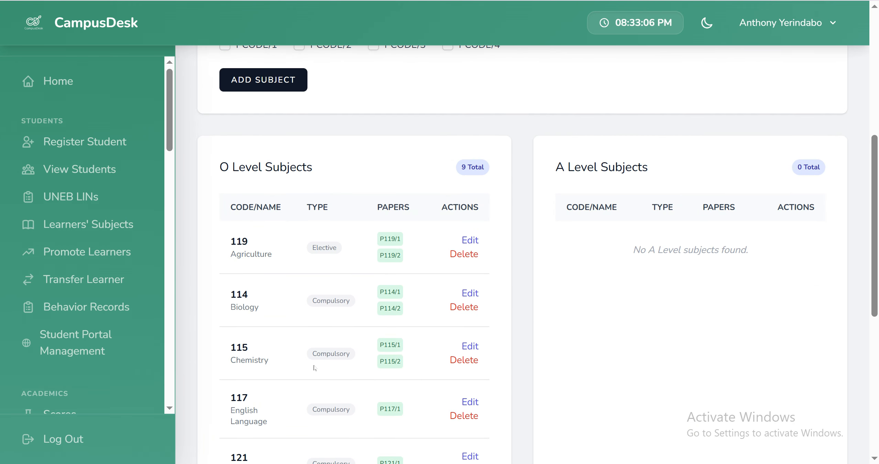
{"action": "scroll", "coordinate": [516, 342], "scroll_direction": "up", "scroll_amount": 5}
{"action": "scroll", "coordinate": [581, 343], "scroll_direction": "down", "scroll_amount": 5}
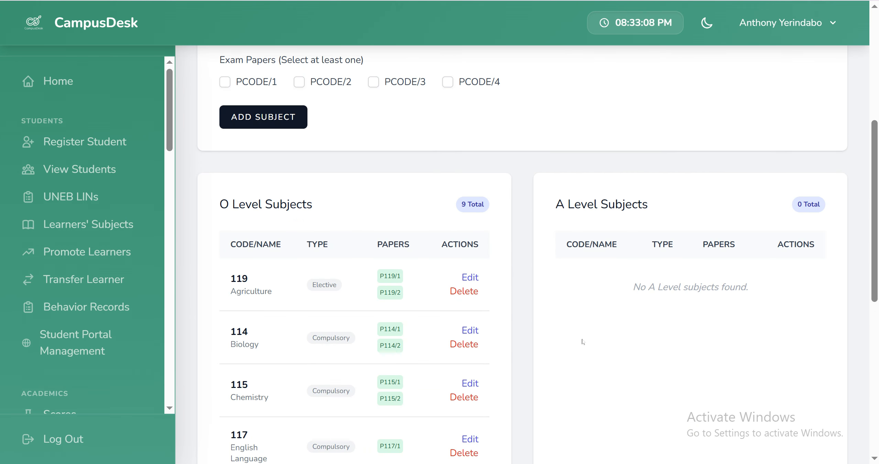
Step: Add Mathematics as a principal A Level subject with code 525 and exam papers P525/1 and P525/2, and review both subject lists
{"action": "scroll", "coordinate": [637, 245], "scroll_direction": "up", "scroll_amount": 5}
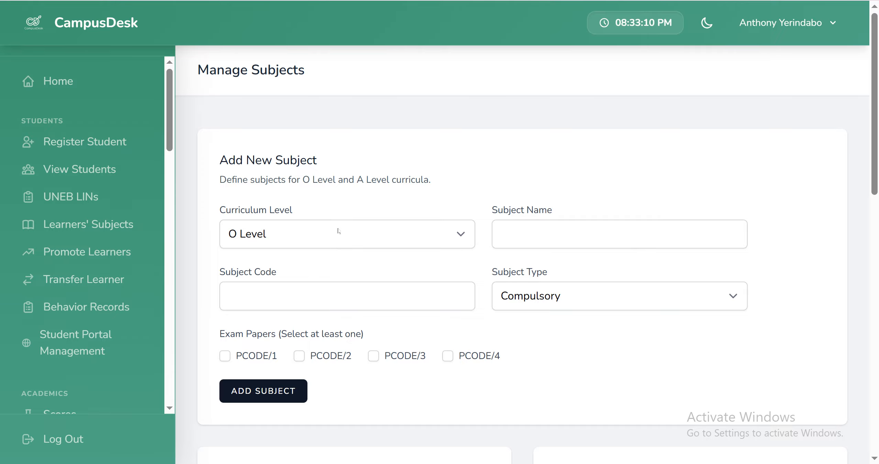
{"action": "left_click", "coordinate": [314, 237]}
{"action": "left_click", "coordinate": [284, 274]}
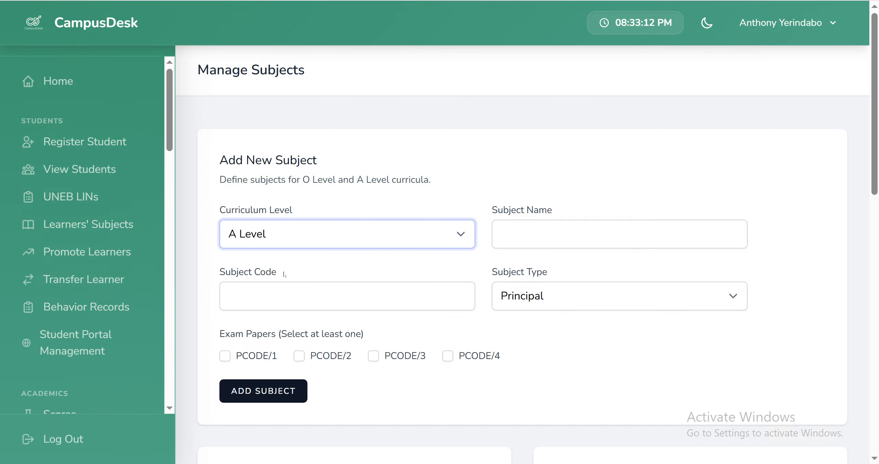
{"action": "left_click", "coordinate": [517, 237]}
{"action": "type", "text": "Mathematics"}
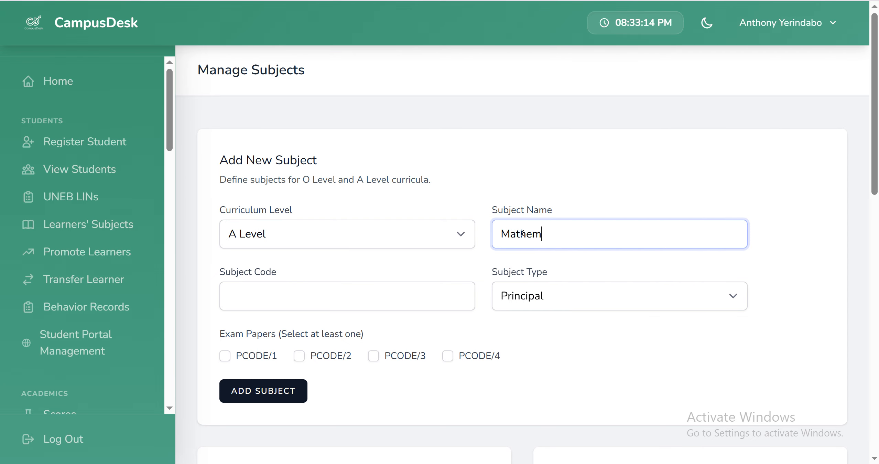
{"action": "left_click", "coordinate": [334, 298]}
{"action": "type", "text": "525"}
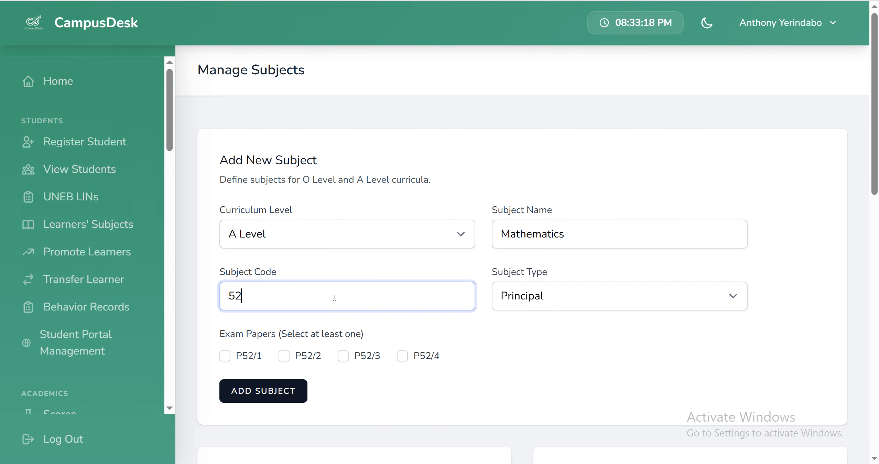
{"action": "left_click", "coordinate": [229, 354]}
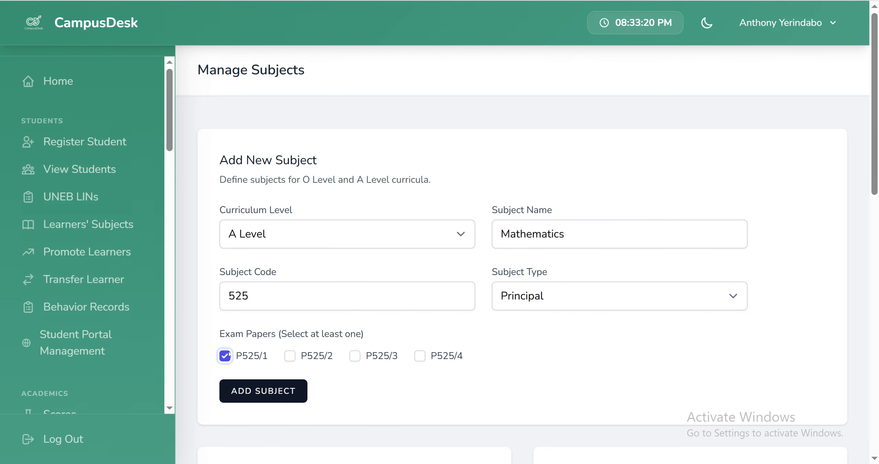
{"action": "left_click", "coordinate": [290, 356]}
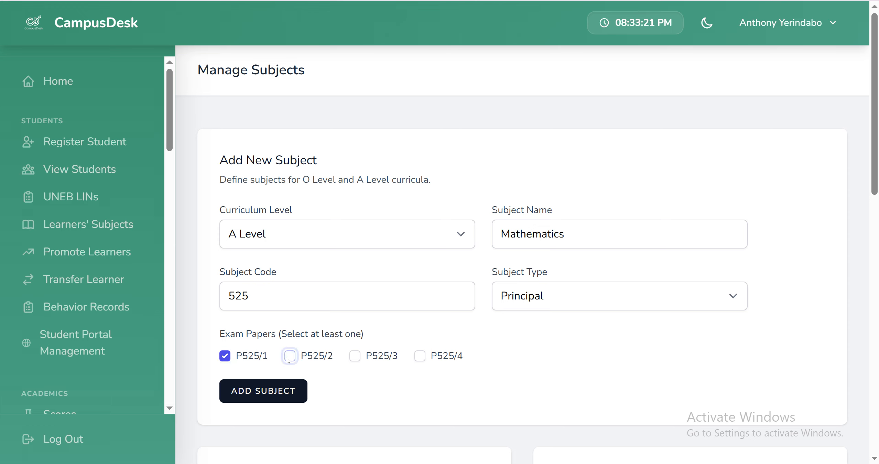
{"action": "left_click", "coordinate": [556, 303]}
{"action": "left_click", "coordinate": [292, 391]}
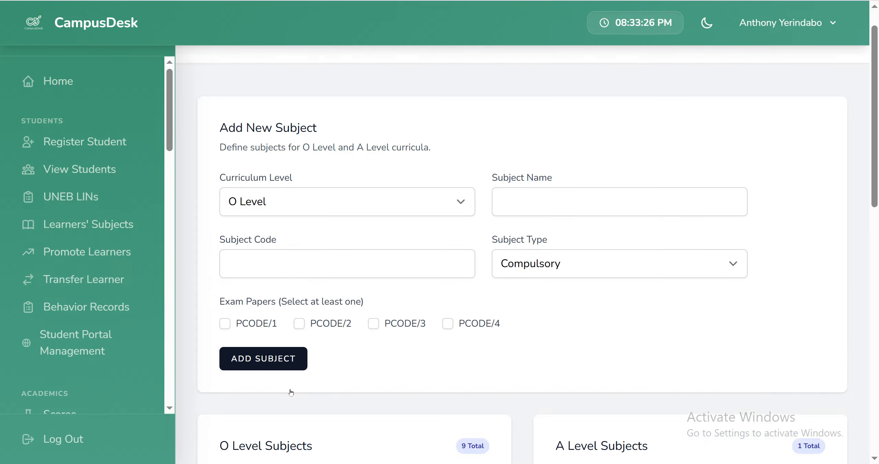
{"action": "scroll", "coordinate": [511, 381], "scroll_direction": "down", "scroll_amount": 5}
{"action": "scroll", "coordinate": [615, 375], "scroll_direction": "up", "scroll_amount": 5}
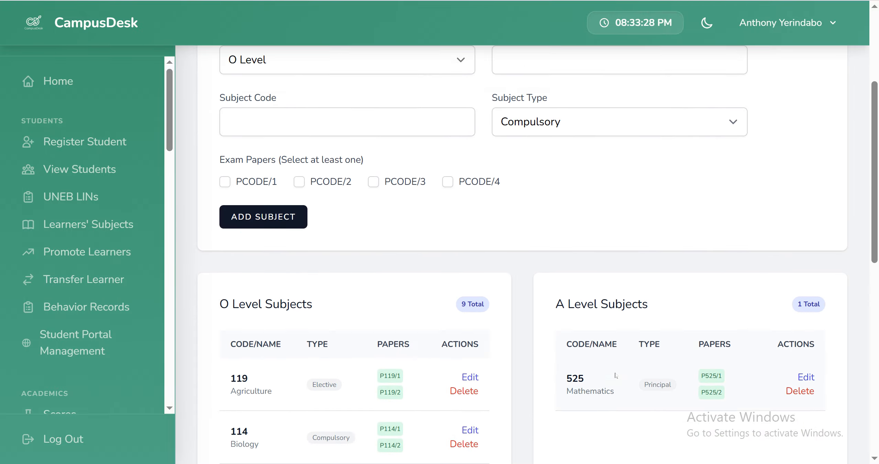
{"action": "scroll", "coordinate": [549, 248], "scroll_direction": "down", "scroll_amount": 15}
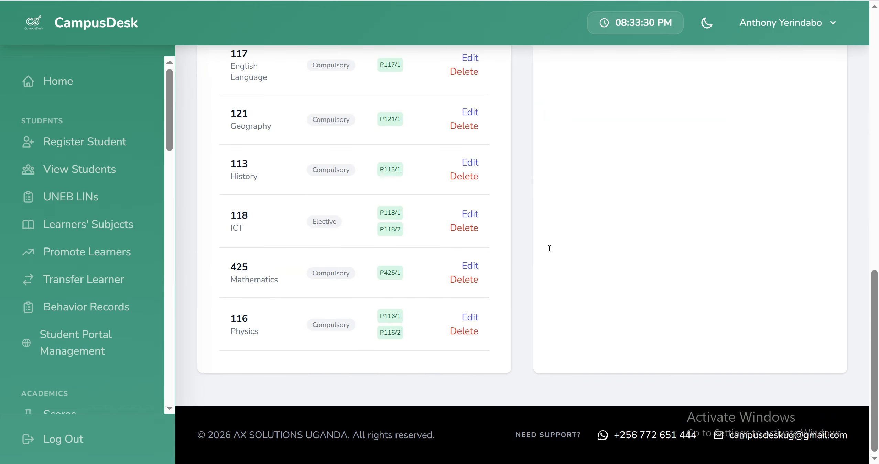
{"action": "scroll", "coordinate": [547, 247], "scroll_direction": "up", "scroll_amount": 8}
{"action": "scroll", "coordinate": [549, 250], "scroll_direction": "up", "scroll_amount": 7}
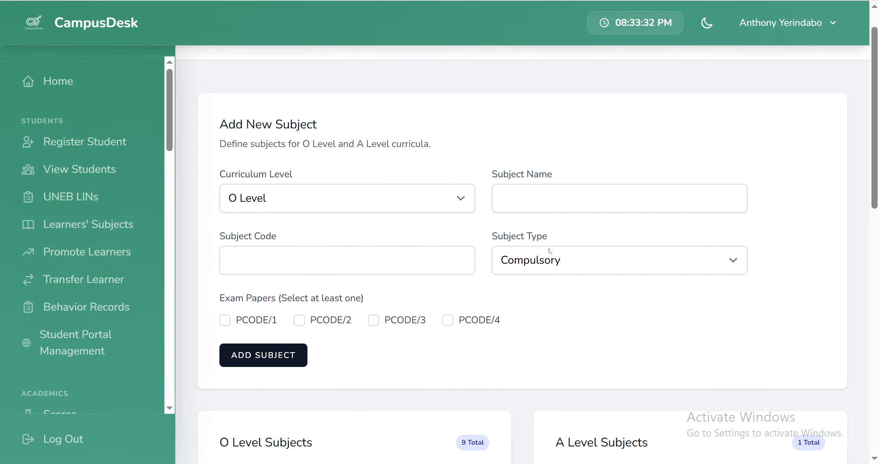
{"action": "scroll", "coordinate": [550, 250], "scroll_direction": "down", "scroll_amount": 8}
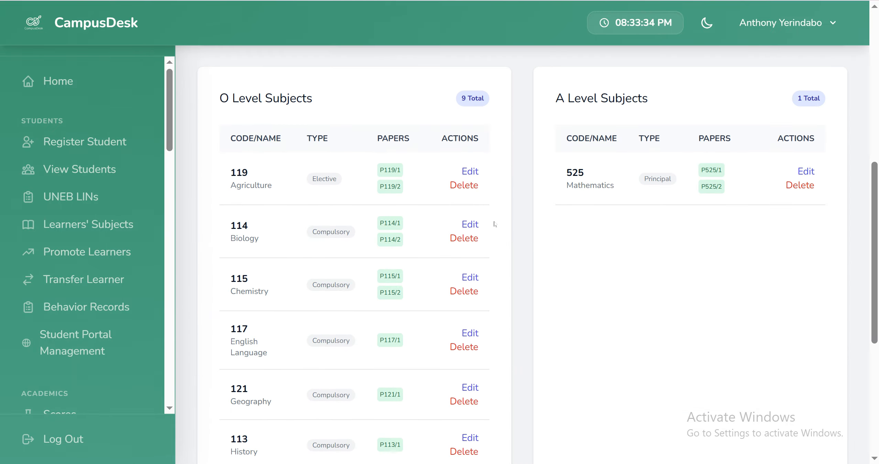
{"action": "scroll", "coordinate": [495, 222], "scroll_direction": "up", "scroll_amount": 4}
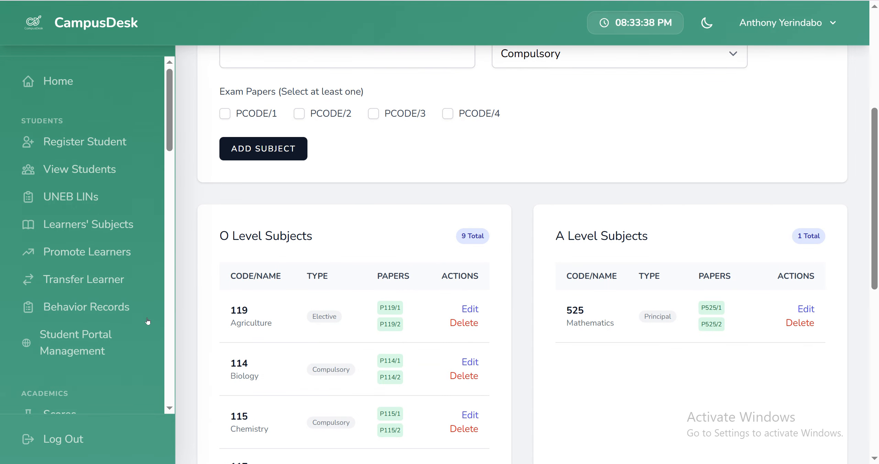
{"action": "scroll", "coordinate": [144, 304], "scroll_direction": "down", "scroll_amount": 10}
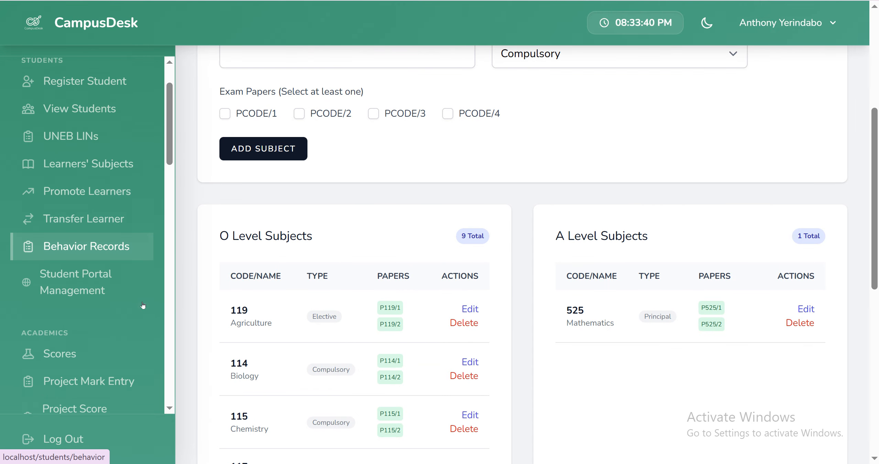
{"action": "scroll", "coordinate": [144, 303], "scroll_direction": "up", "scroll_amount": 10}
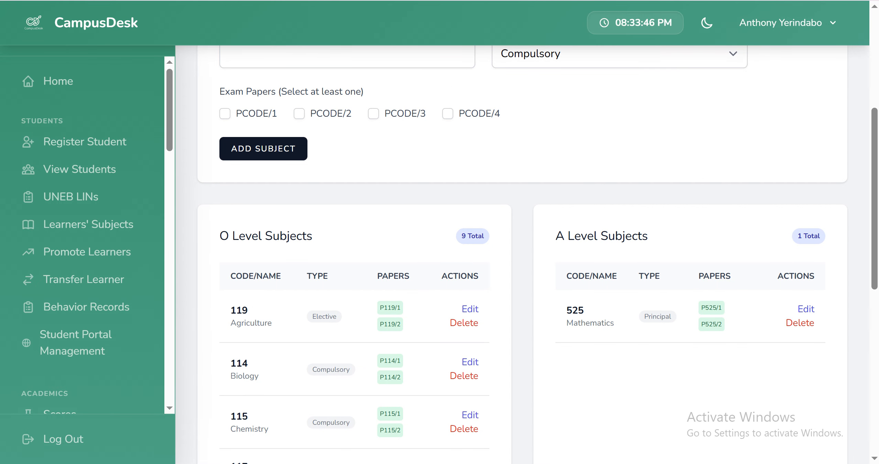
{"action": "mouse_move", "coordinate": [503, 462]}
{"action": "left_click", "coordinate": [431, 416]}
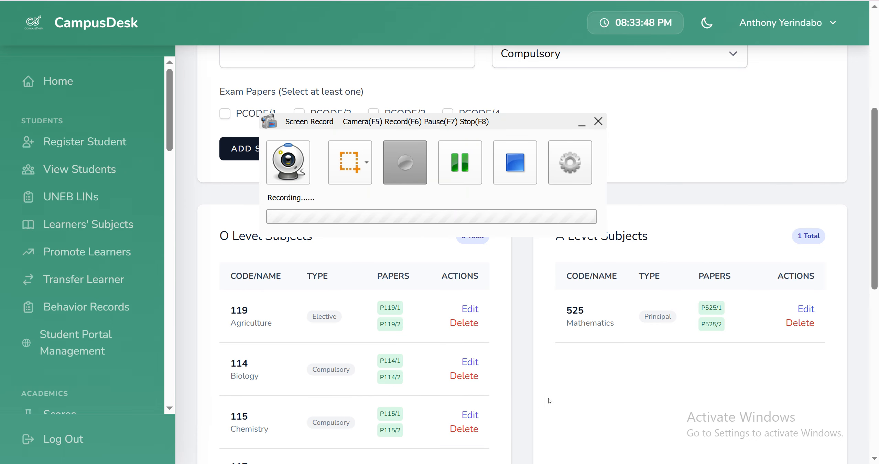